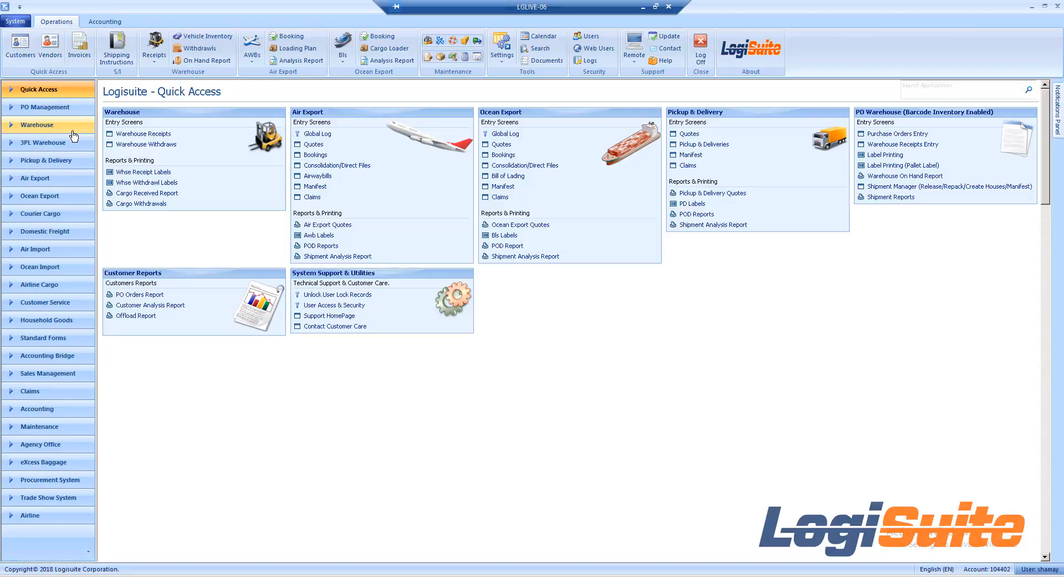
# Step: Open Warehouse Receipt Entry from the Warehouse module and allow the program file to run
pyautogui.click(73, 133)
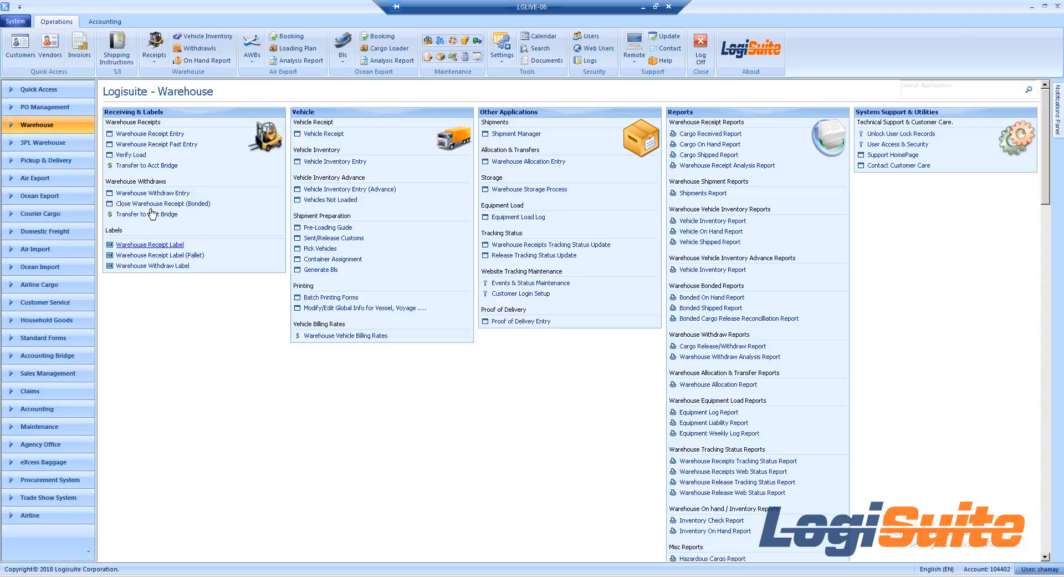
pyautogui.click(149, 135)
pyautogui.press('Left')
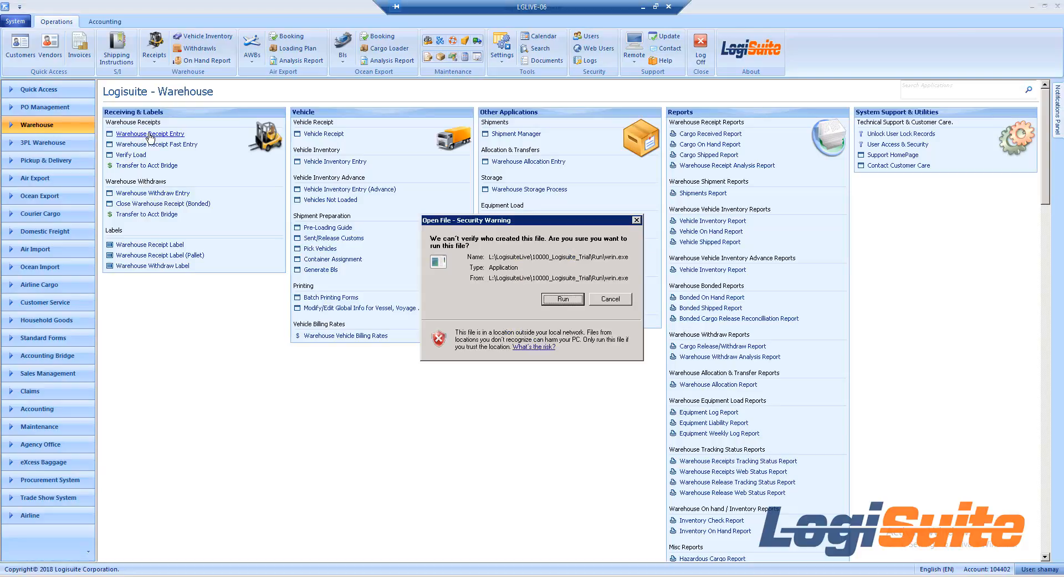
pyautogui.press('Return')
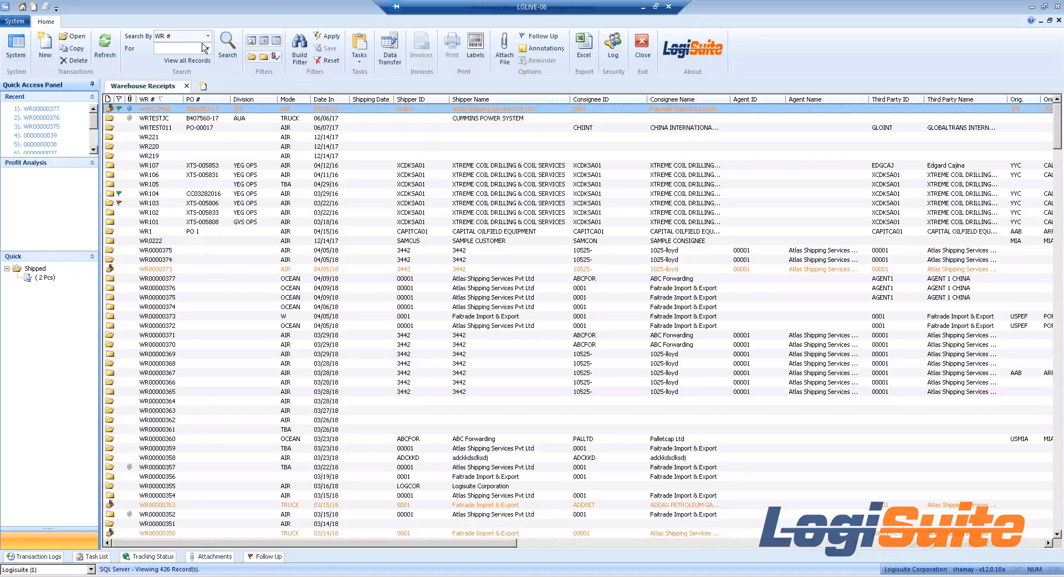
# Step: Look through the fields available for searching the warehouse receipts list
pyautogui.click(208, 36)
pyautogui.scroll(-4, 201, 65)
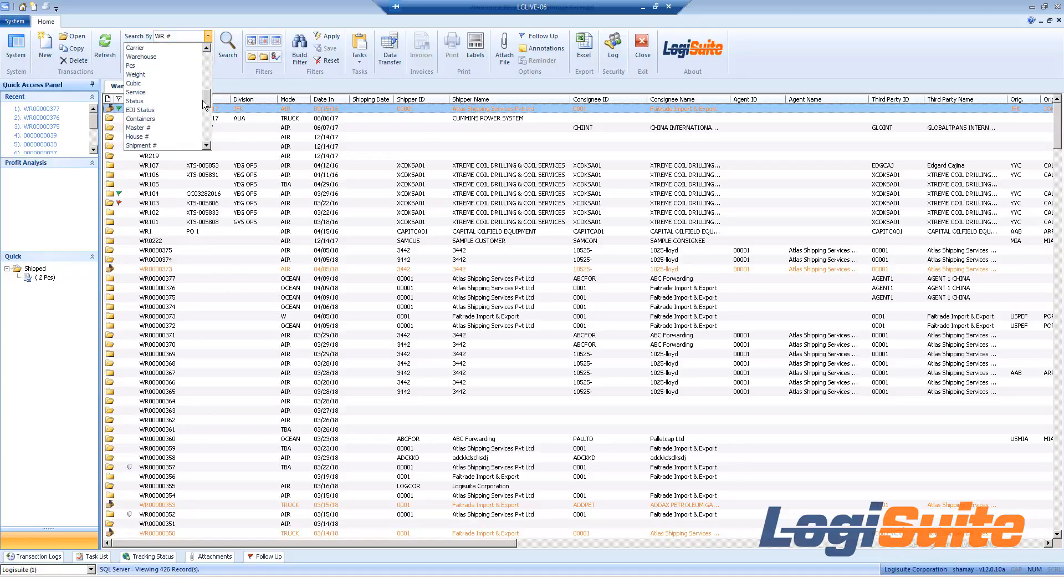
pyautogui.scroll(4, 201, 65)
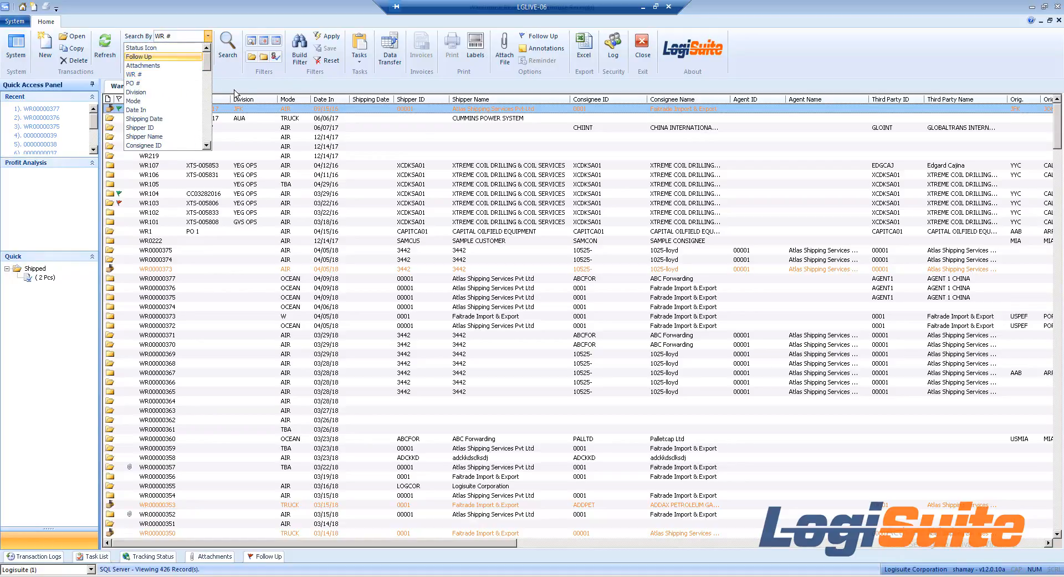
pyautogui.click(191, 57)
pyautogui.click(192, 48)
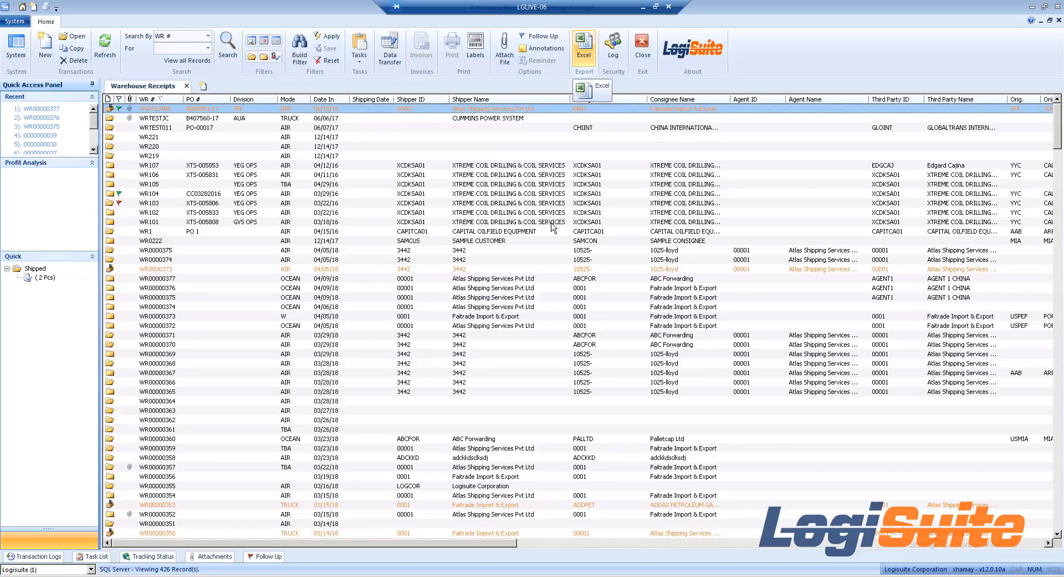
pyautogui.moveTo(524, 548); pyautogui.dragTo(482, 560)
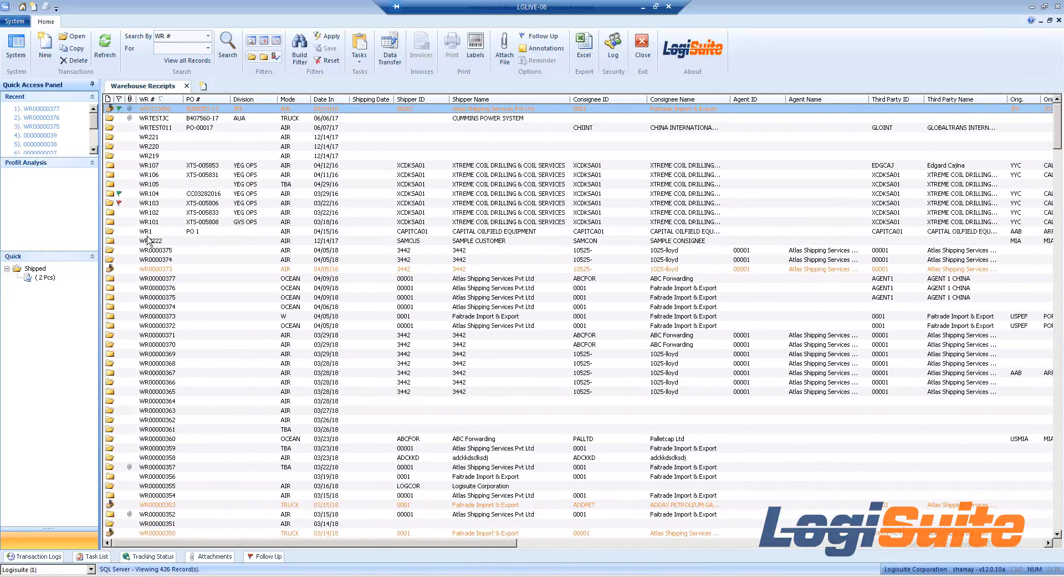
# Step: Create a new warehouse receipt record
pyautogui.rightClick(140, 166)
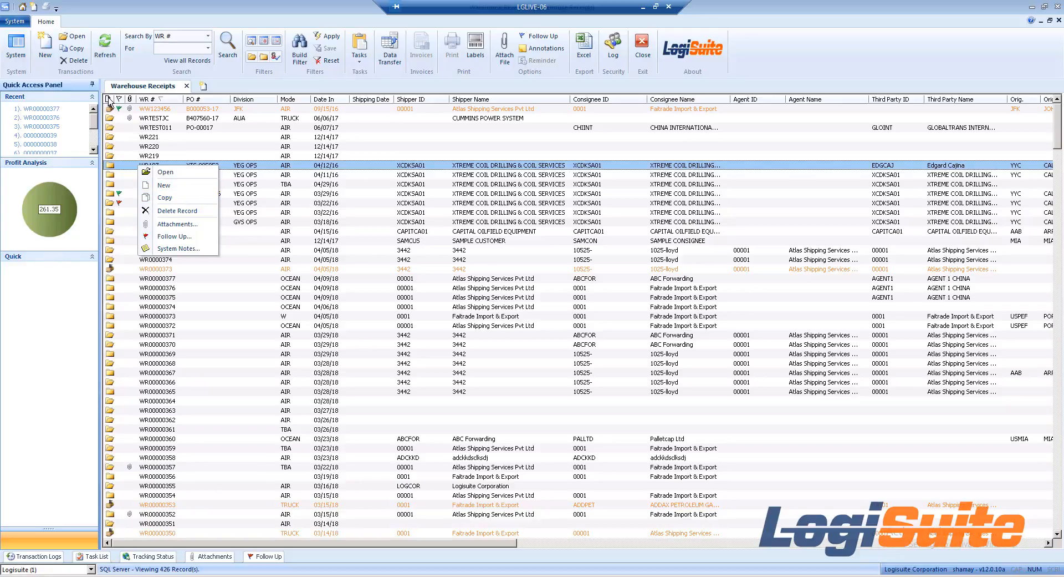
pyautogui.click(61, 79)
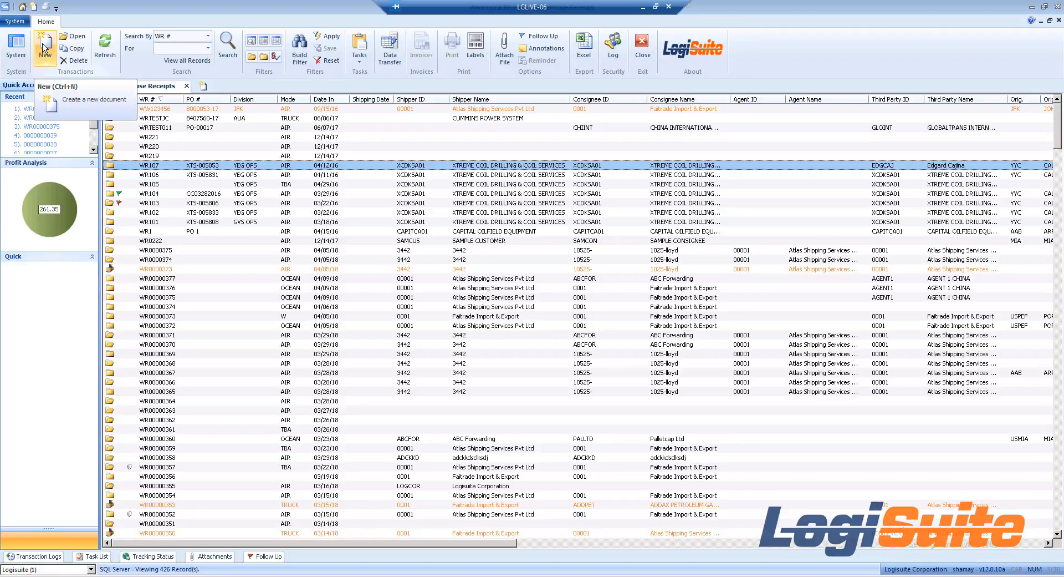
pyautogui.click(46, 59)
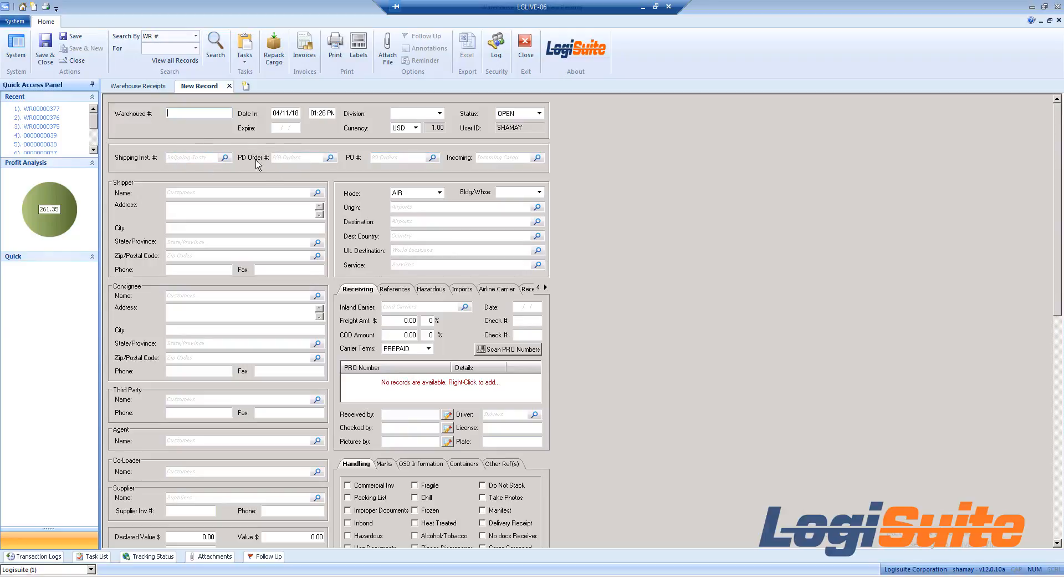
# Step: Browse the existing PD orders that can be linked to the new receipt
pyautogui.click(317, 158)
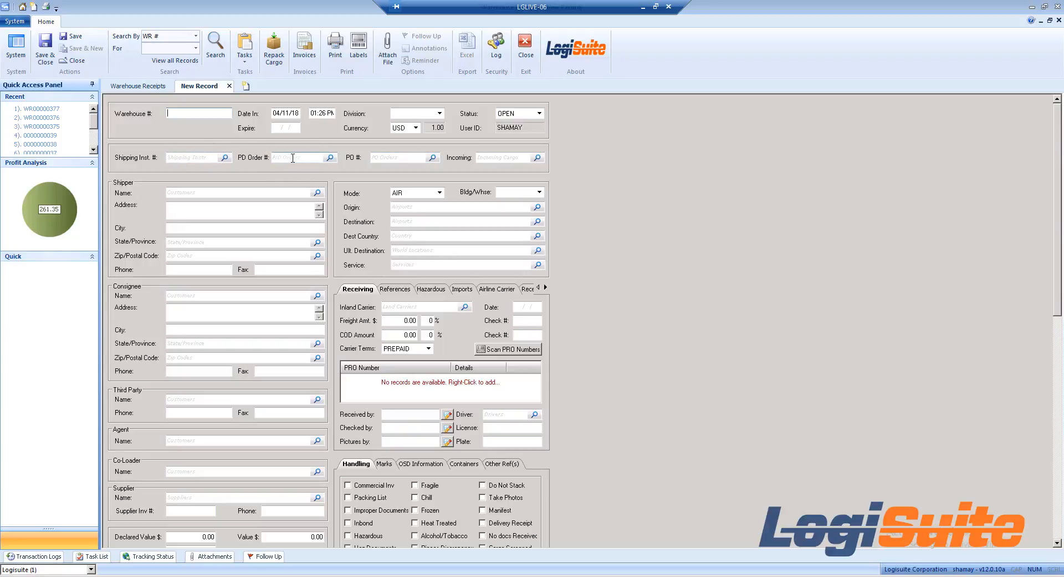
pyautogui.click(330, 158)
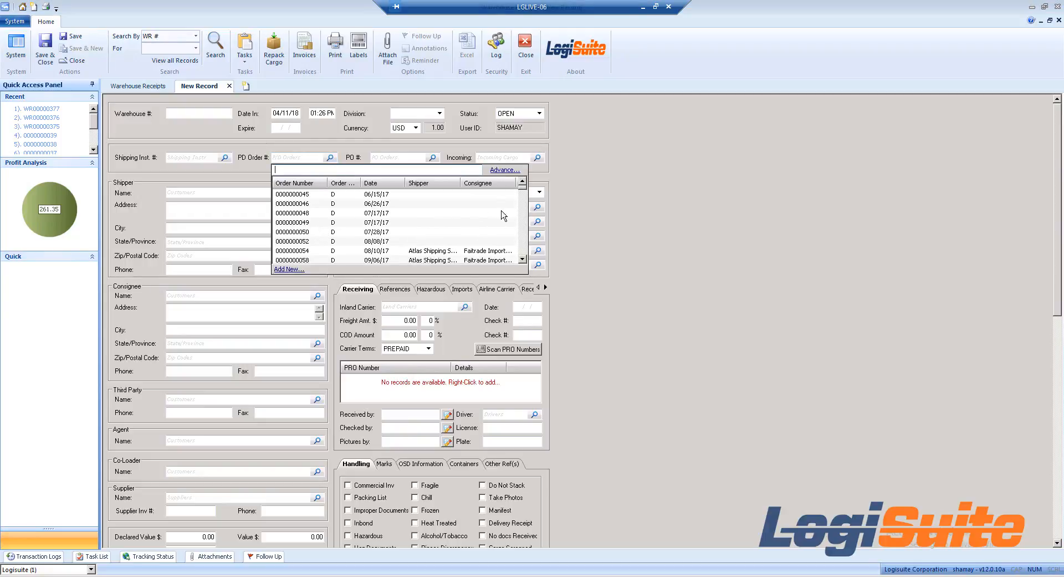
pyautogui.moveTo(523, 189); pyautogui.dragTo(520, 206)
pyautogui.click(407, 223)
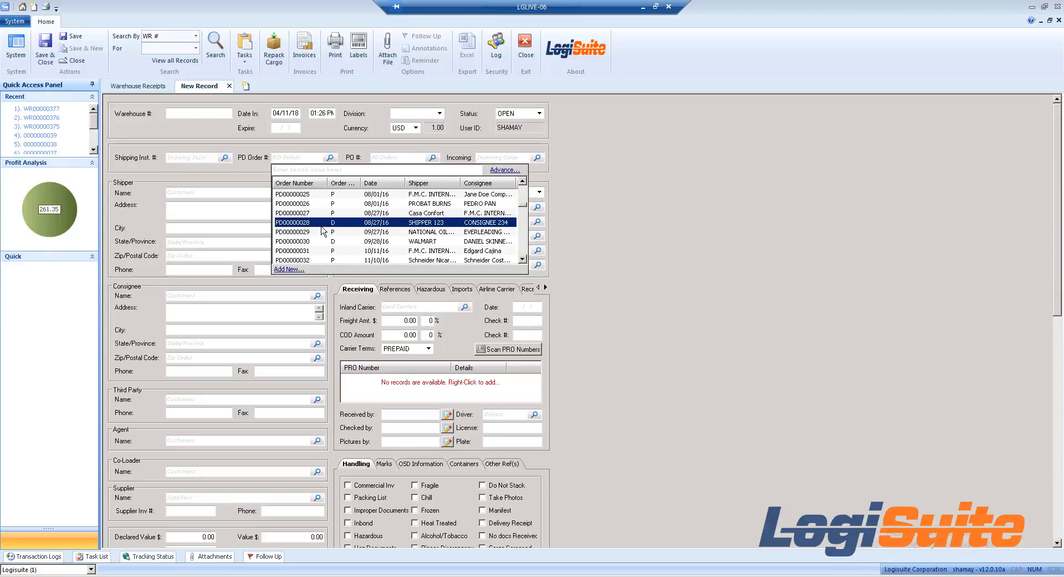
pyautogui.click(595, 244)
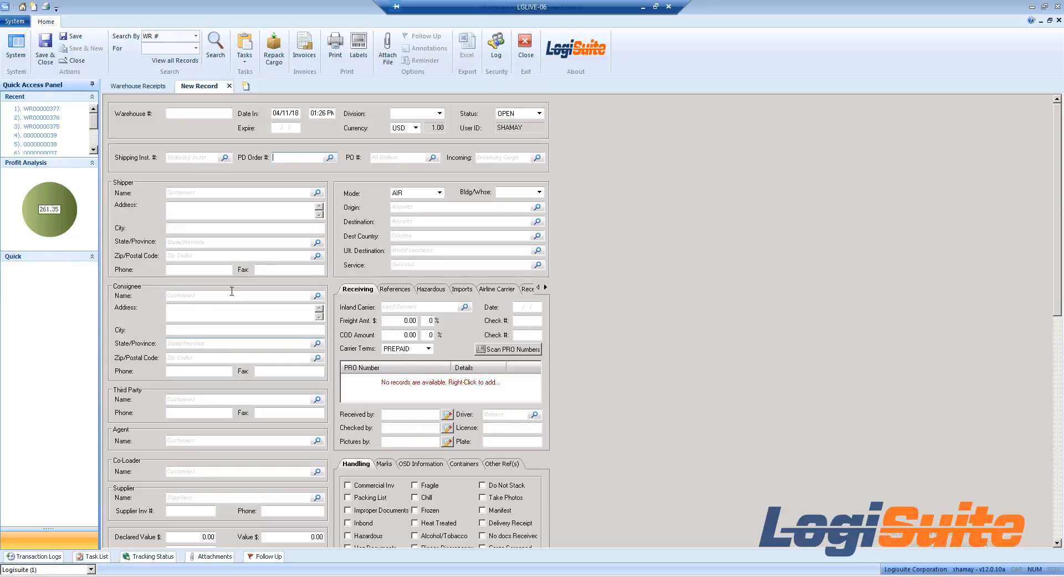
# Step: Set the shipper to Atlas Shipping Services Pvt Ltd and the consignee to Faitrade Import & Export
pyautogui.click(238, 194)
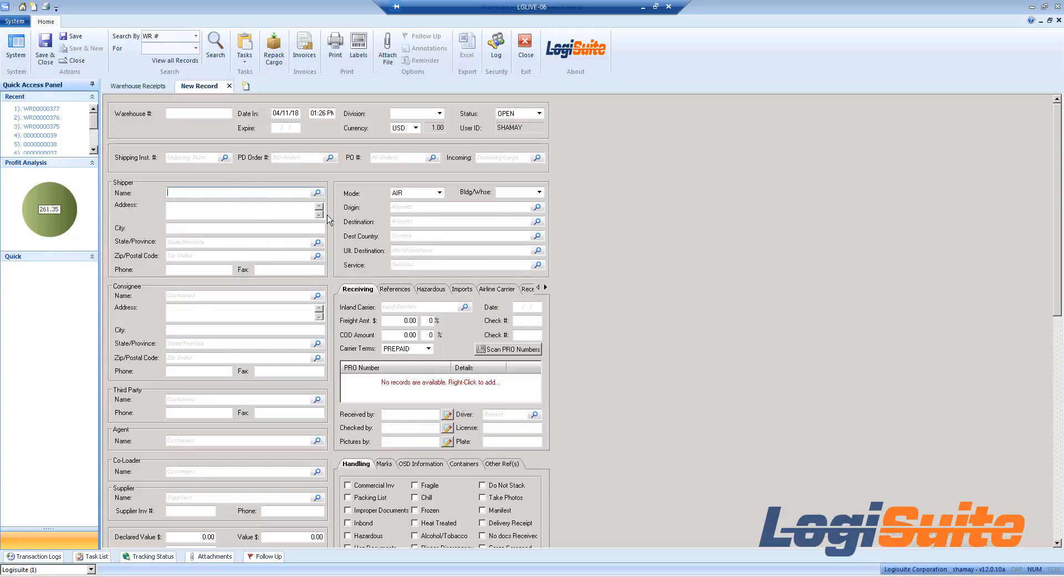
pyautogui.write('ATLAS SHIPPING SERVICES PVT LTD')
pyautogui.press('Tab')
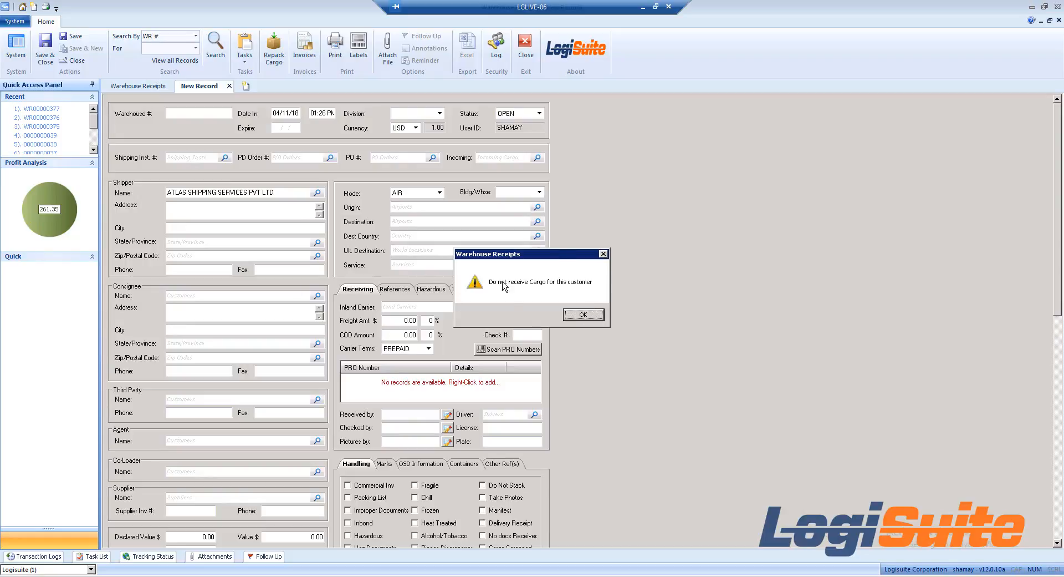
pyautogui.click(593, 318)
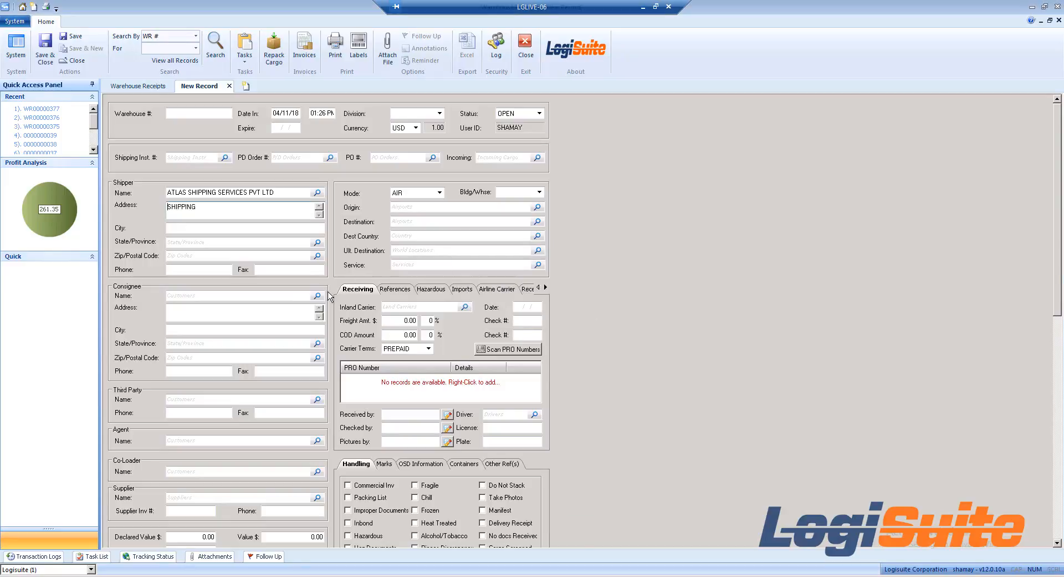
pyautogui.click(282, 294)
pyautogui.write('FAITRADE IMPORT & EXPORT')
pyautogui.press('Tab')
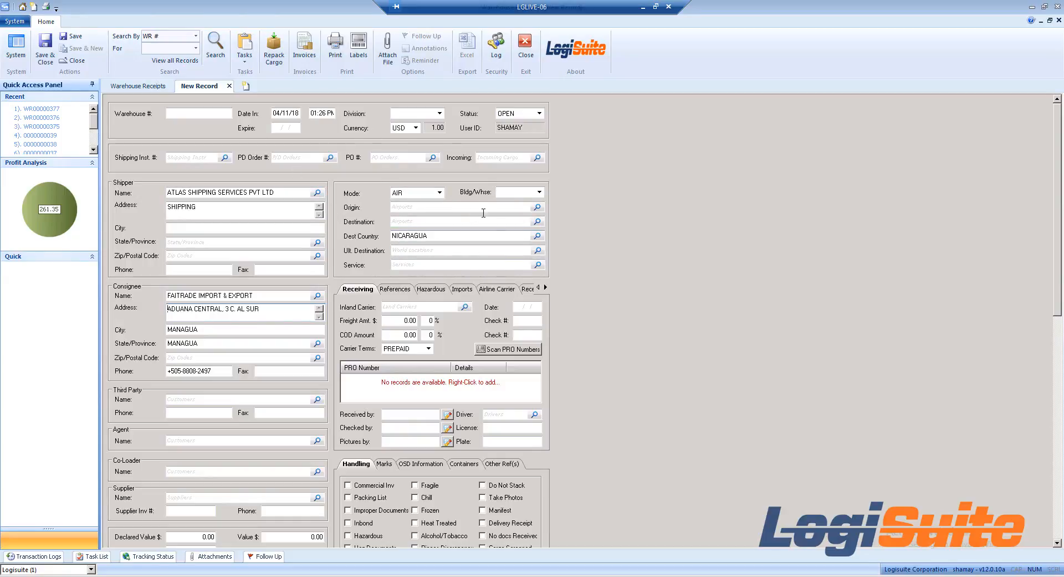
# Step: Keep AIR as the transport mode and use FEDEX as entered for the inland carrier in the receiving details
pyautogui.click(439, 193)
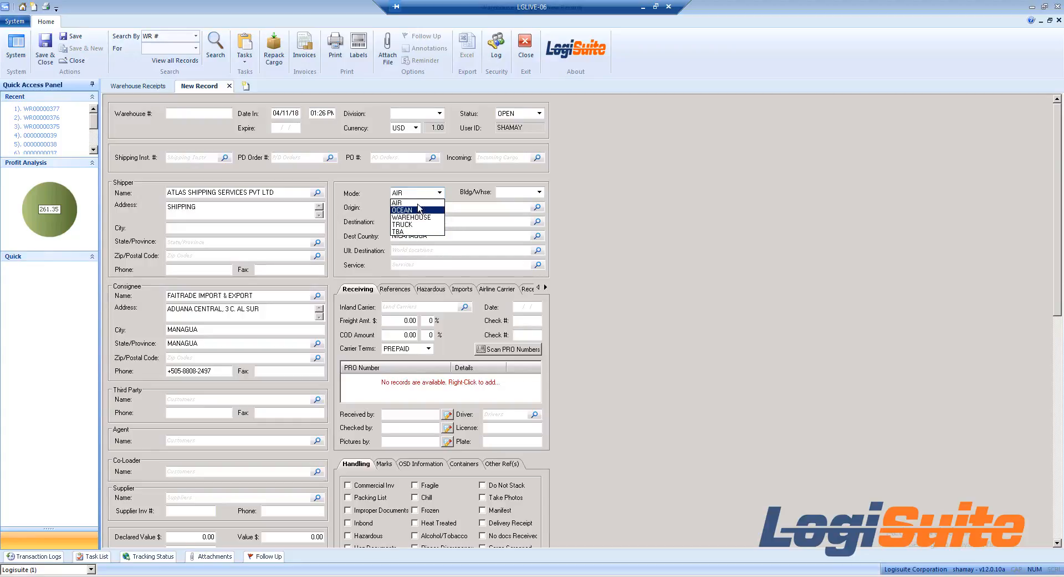
pyautogui.click(454, 209)
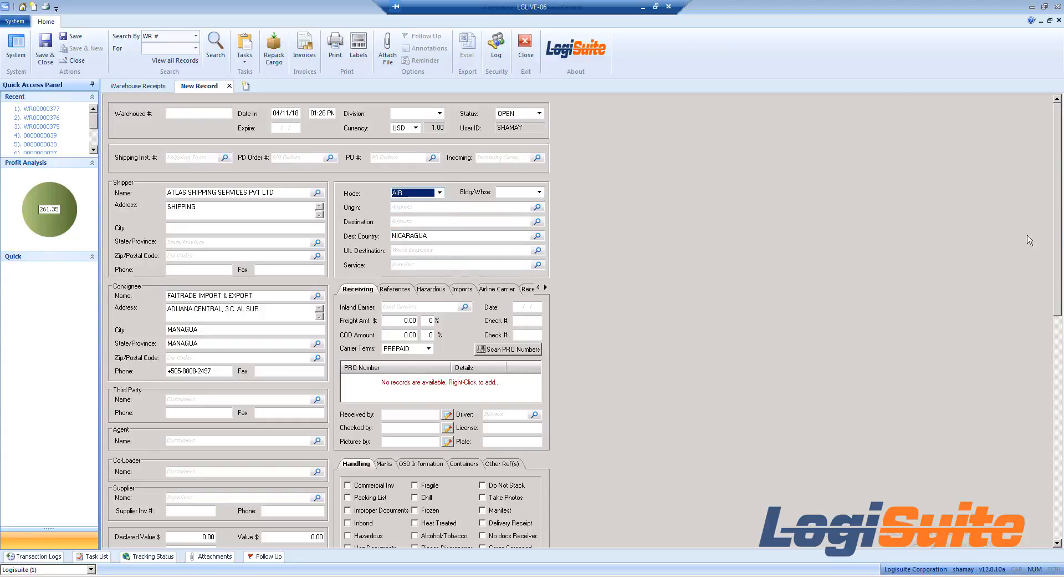
pyautogui.moveTo(1058, 213); pyautogui.dragTo(1049, 258)
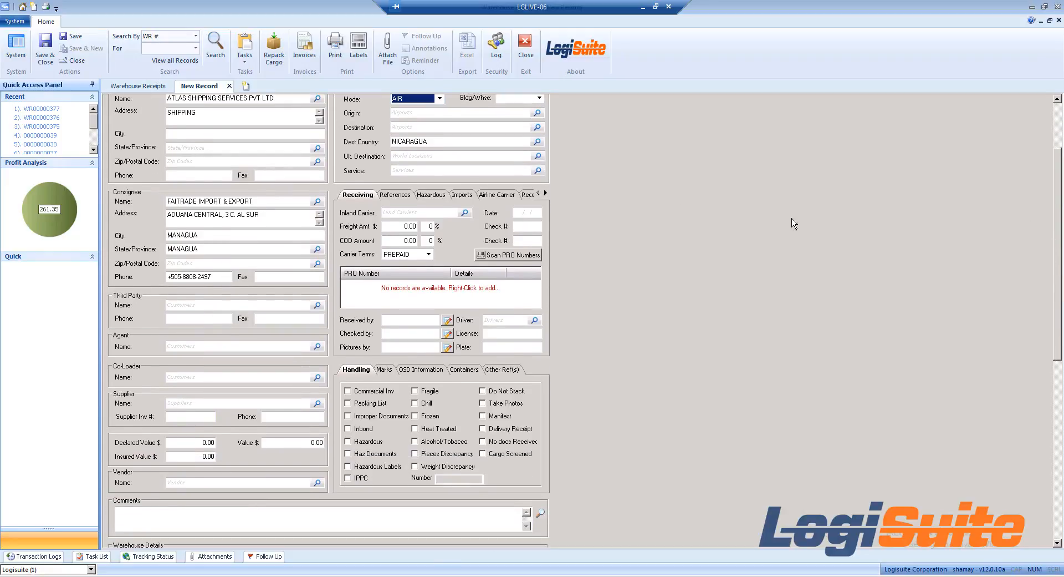
pyautogui.click(356, 193)
pyautogui.click(401, 213)
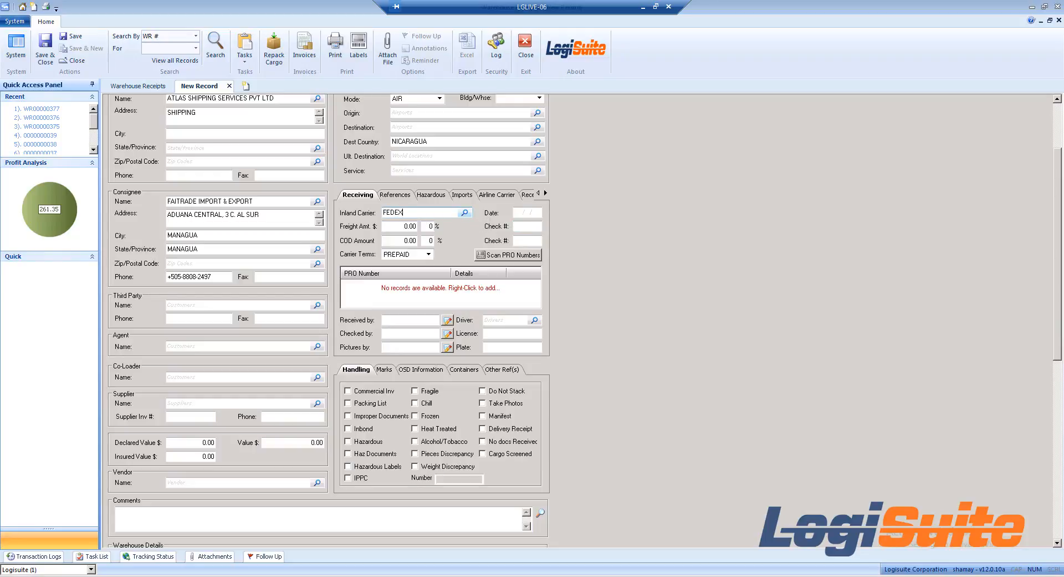
pyautogui.press('Tab')
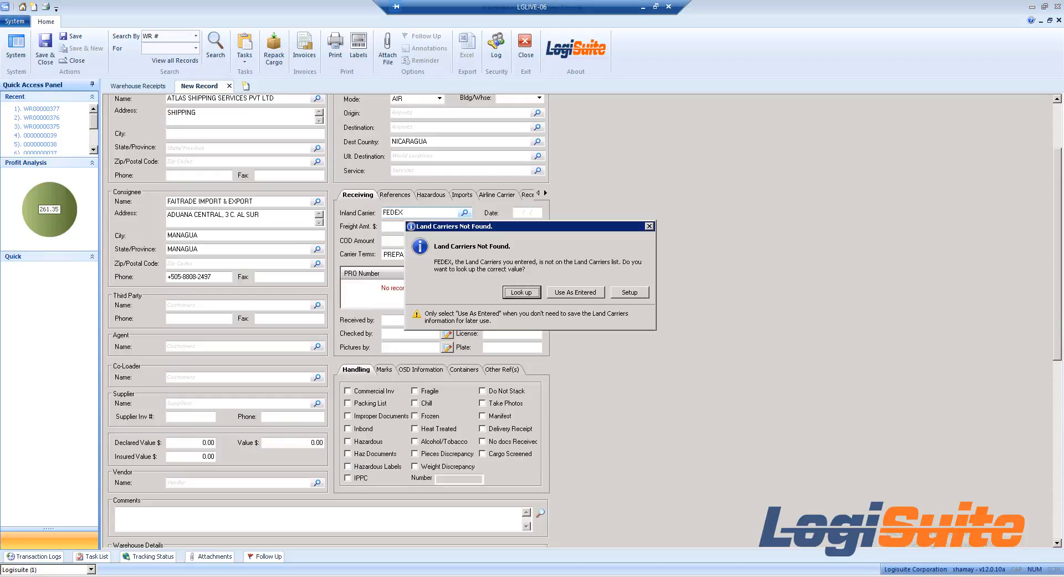
pyautogui.click(577, 292)
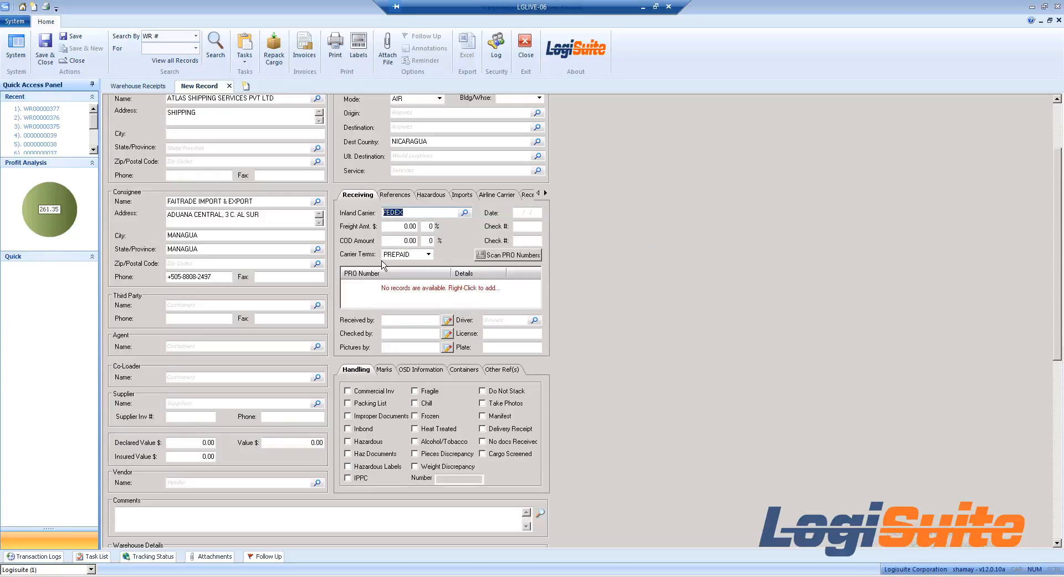
pyautogui.click(420, 292)
pyautogui.click(497, 255)
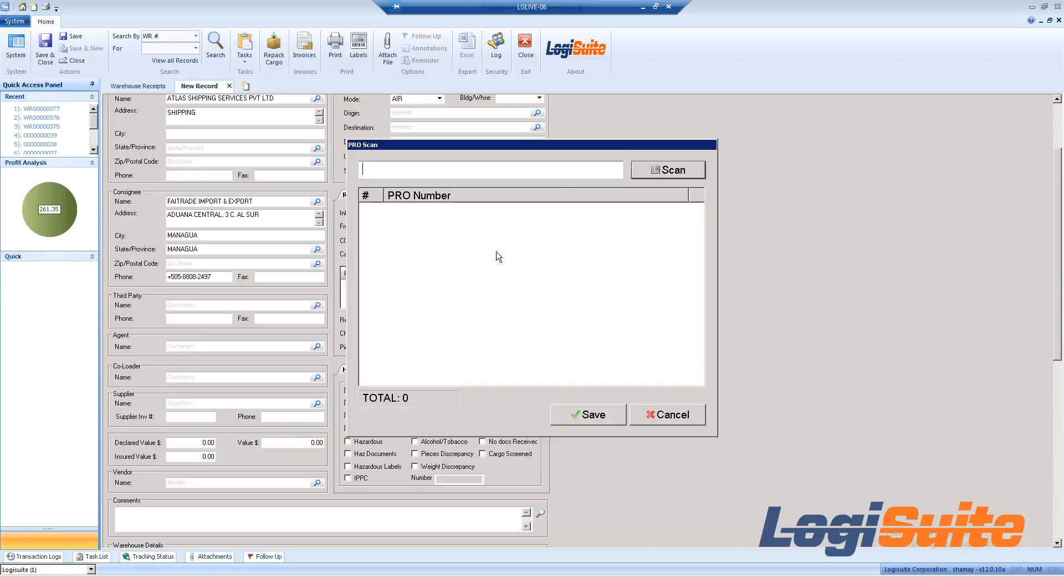
pyautogui.click(688, 421)
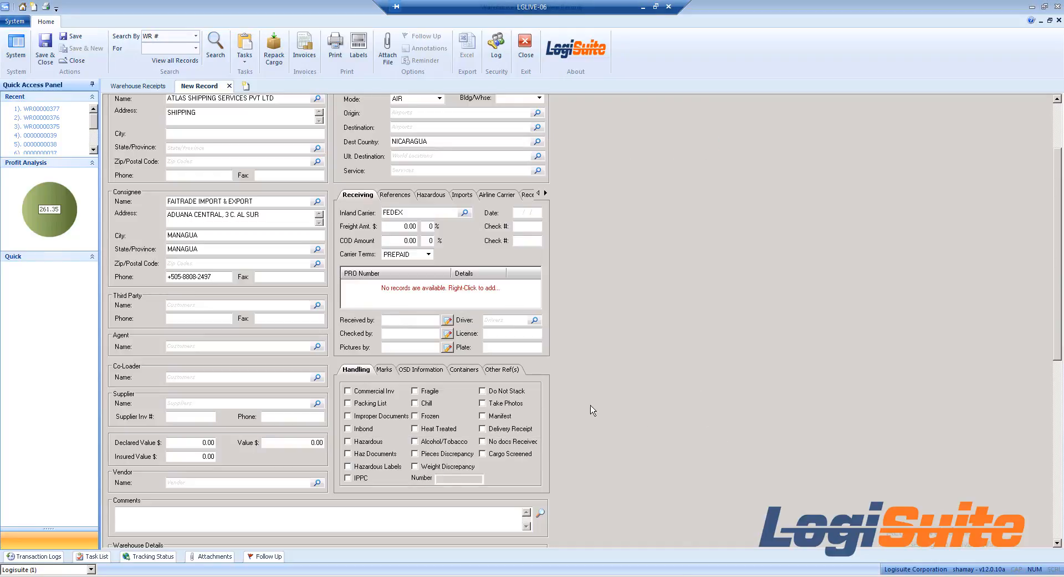
# Step: Add the PRO numbers 123456 and 555444111 to the receiving details
pyautogui.rightClick(415, 288)
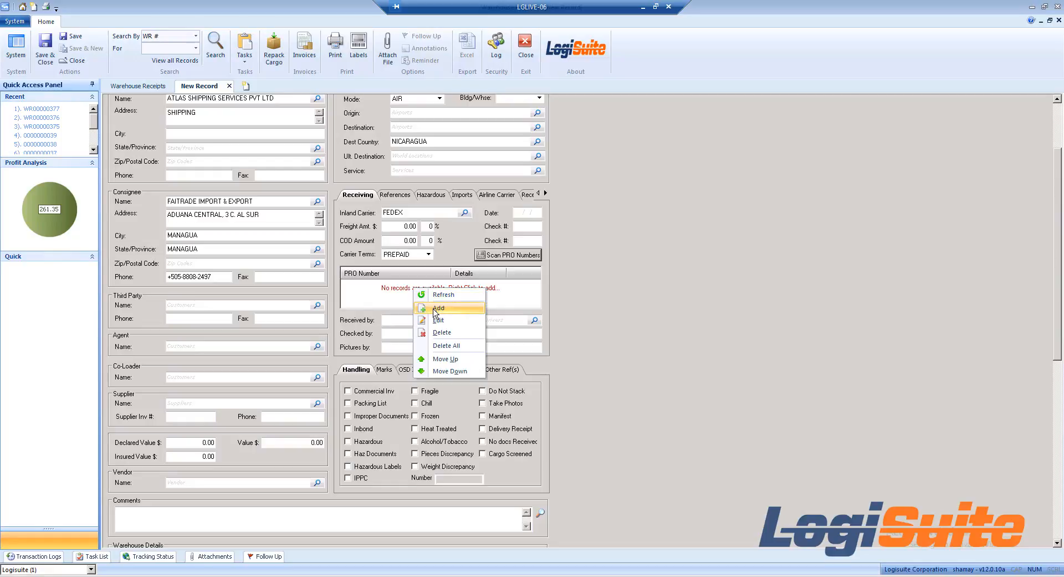
pyautogui.click(437, 308)
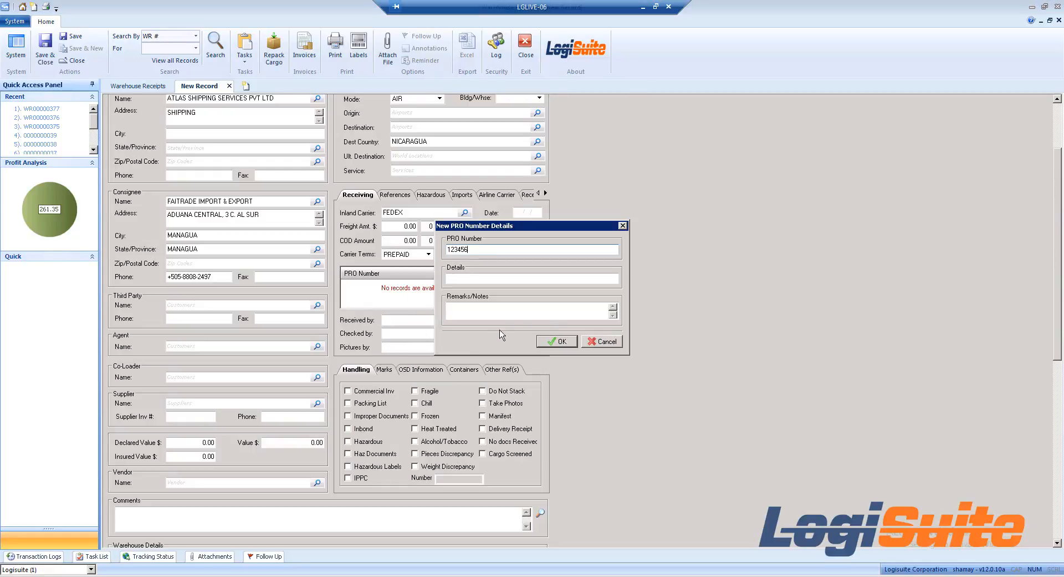
pyautogui.click(556, 341)
pyautogui.click(572, 343)
pyautogui.click(604, 342)
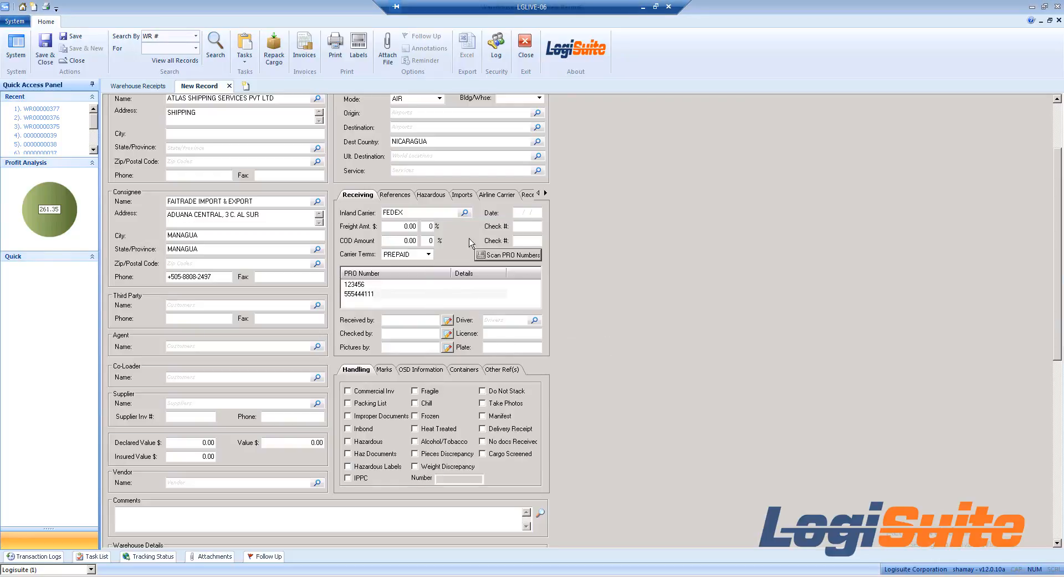
# Step: Look through the receipt's References, Hazardous, Imports, Airline Carrier and Receiving Times sections
pyautogui.click(407, 195)
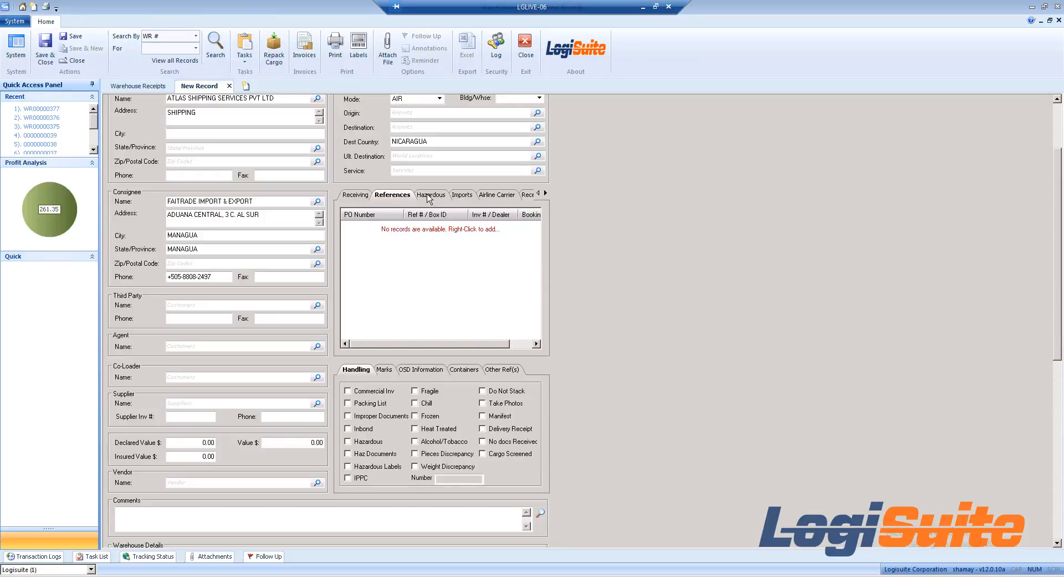
pyautogui.click(429, 196)
pyautogui.click(478, 197)
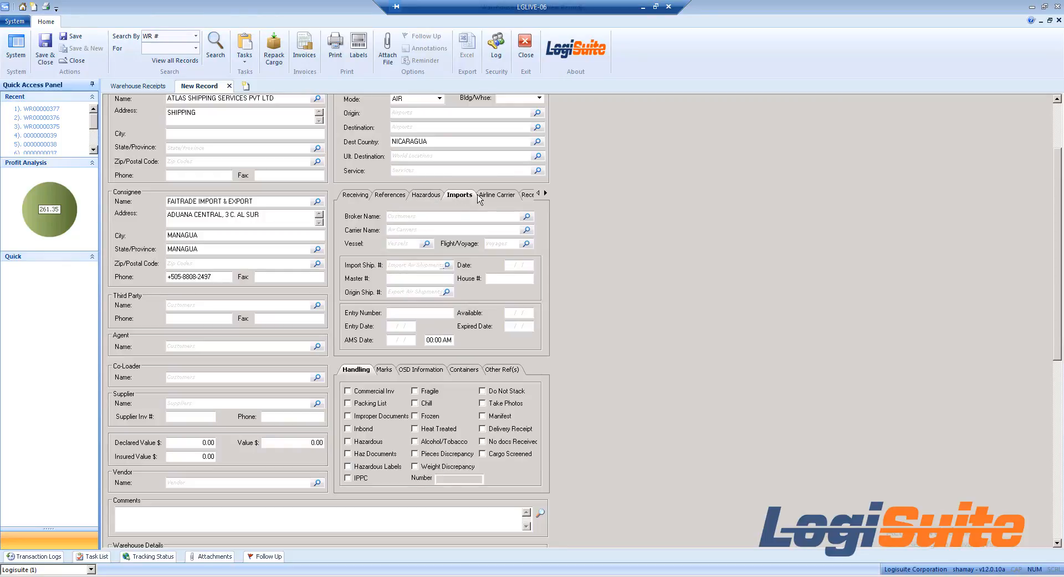
pyautogui.click(496, 198)
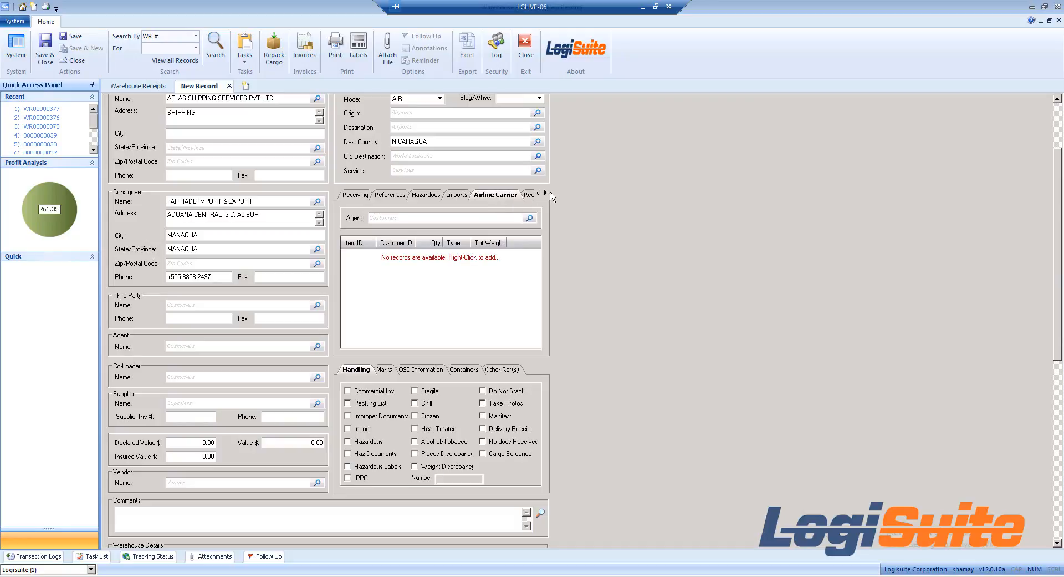
pyautogui.click(545, 193)
pyautogui.click(496, 196)
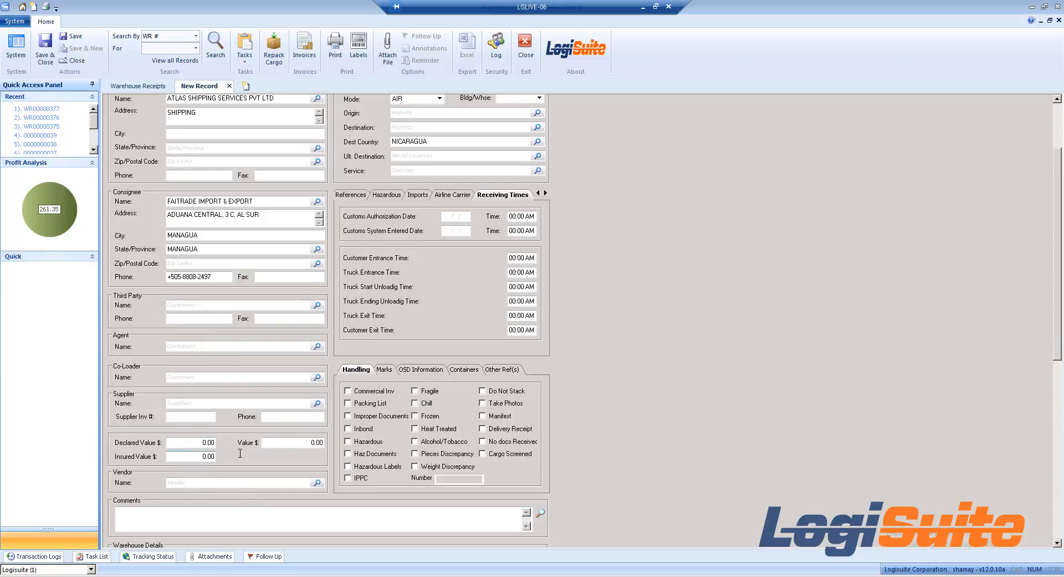
# Step: Mark the cargo handling as Commercial Inv and Do Not Stack, and check the Marks, OSD Information and Containers sections
pyautogui.click(286, 443)
pyautogui.click(367, 392)
pyautogui.click(390, 370)
pyautogui.click(430, 375)
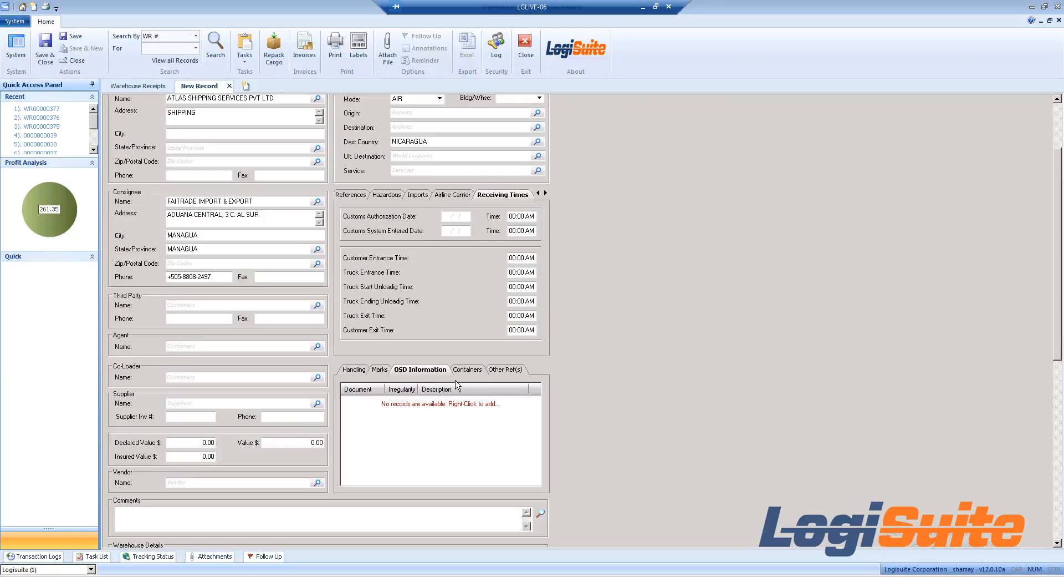
pyautogui.click(471, 371)
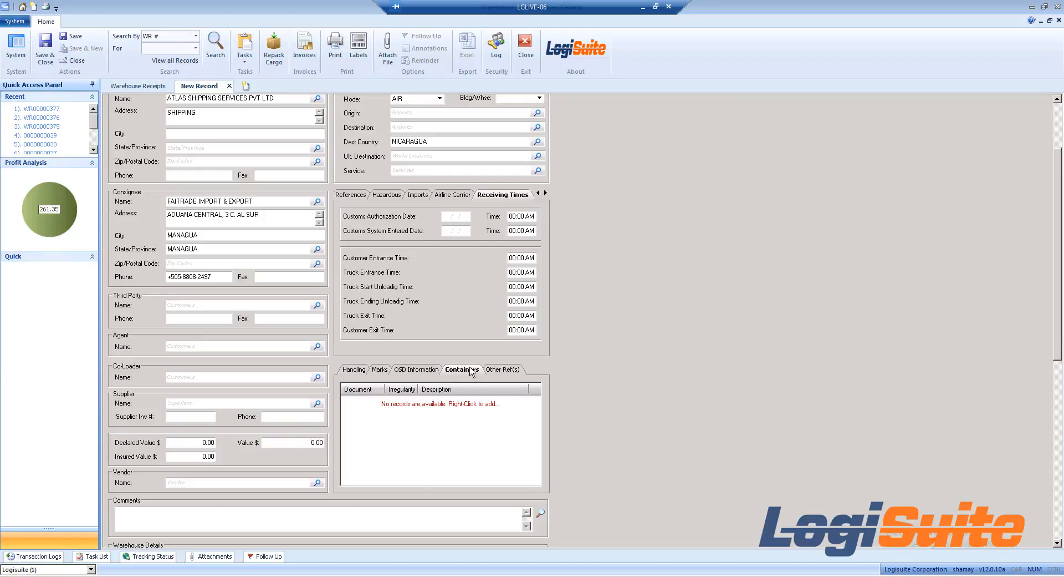
pyautogui.click(354, 370)
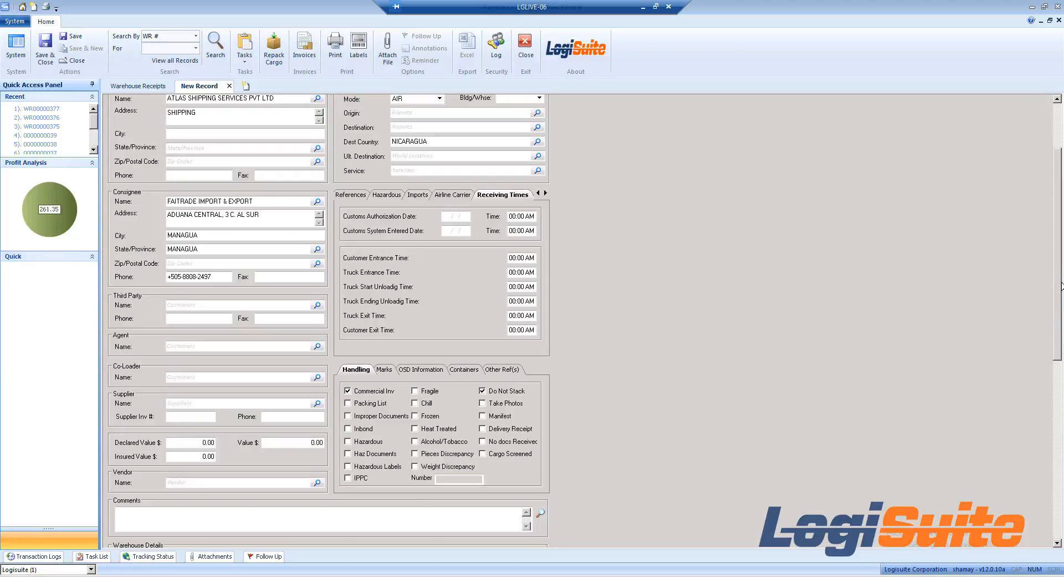
# Step: Start a new cargo line in the receipt's warehouse details with BOX as the cargo type
pyautogui.moveTo(1058, 302); pyautogui.dragTo(1037, 469)
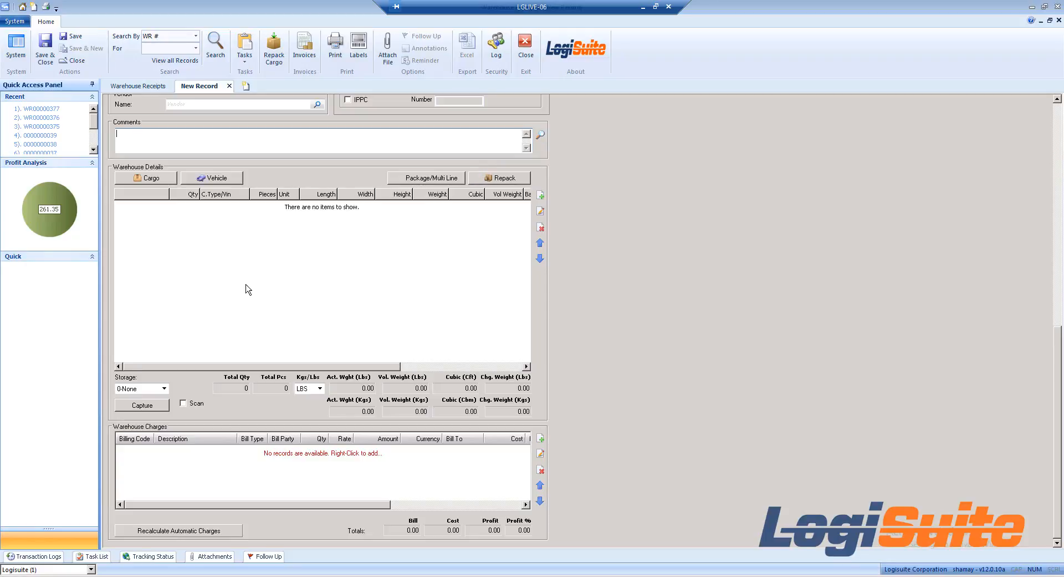
pyautogui.rightClick(151, 220)
pyautogui.click(204, 244)
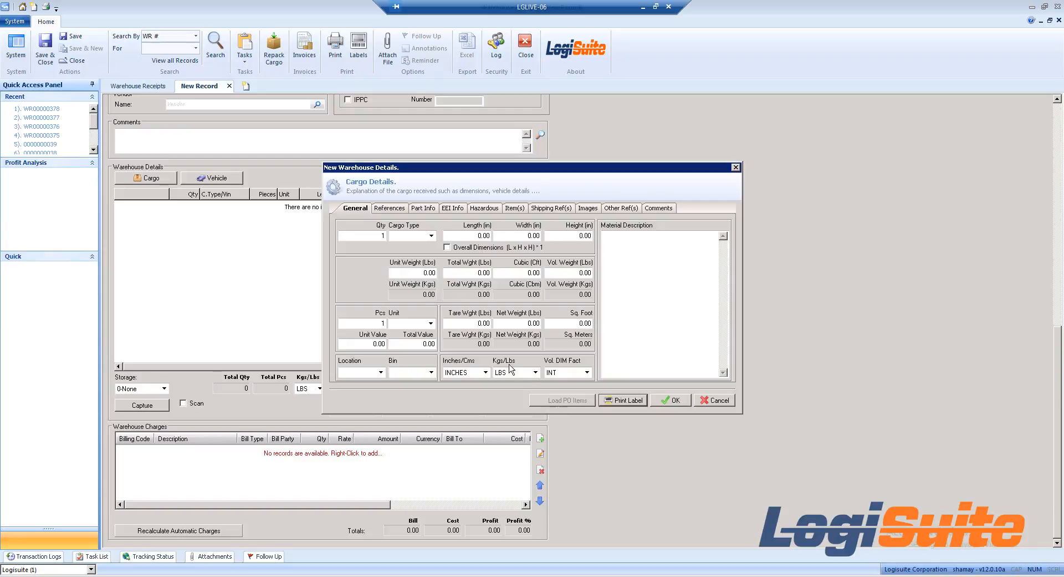
pyautogui.click(420, 237)
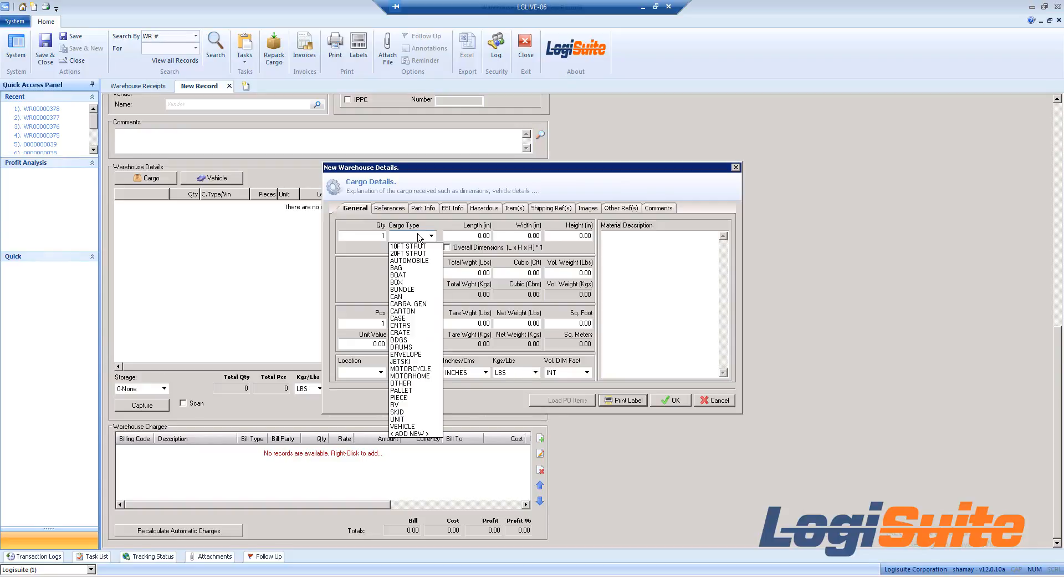
pyautogui.click(412, 287)
# Step: Set the box's length, width and height to 30 inches each and its unit weight to 50 lbs
pyautogui.click(475, 235)
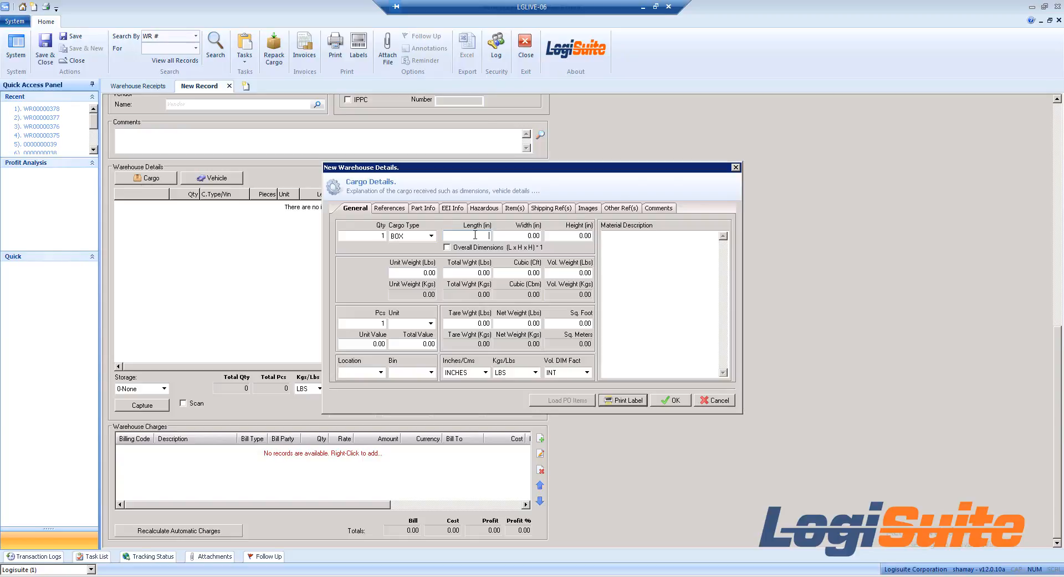
pyautogui.write('30')
pyautogui.press('Tab')
pyautogui.write('30')
pyautogui.press('Tab')
pyautogui.write('30')
pyautogui.press('Tab')
pyautogui.write('50')
pyautogui.press('Tab')
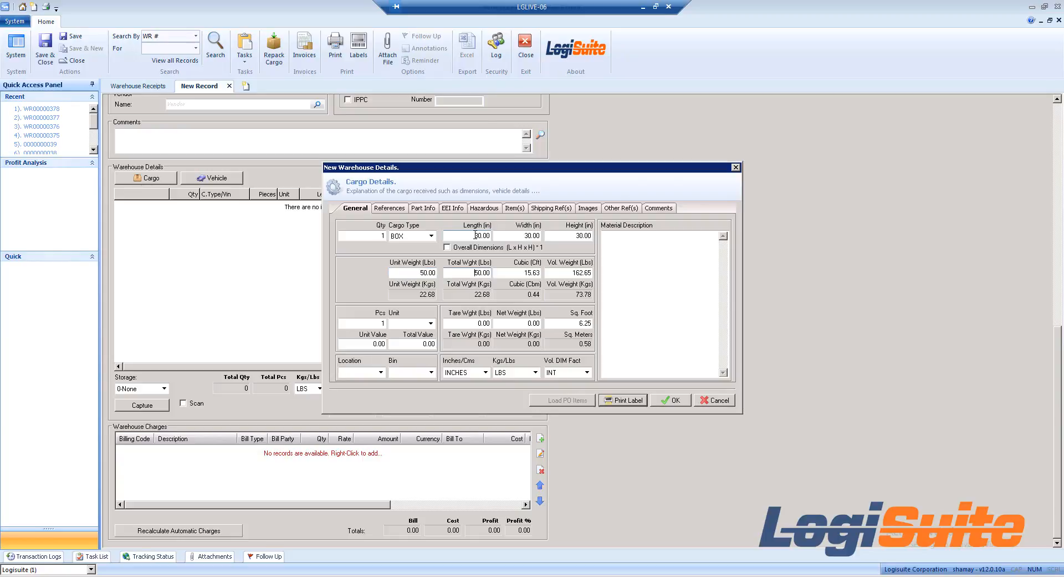
# Step: Set the box quantity to 2 and recalculate the total weight
pyautogui.click(376, 237)
pyautogui.write('2')
pyautogui.press('Tab')
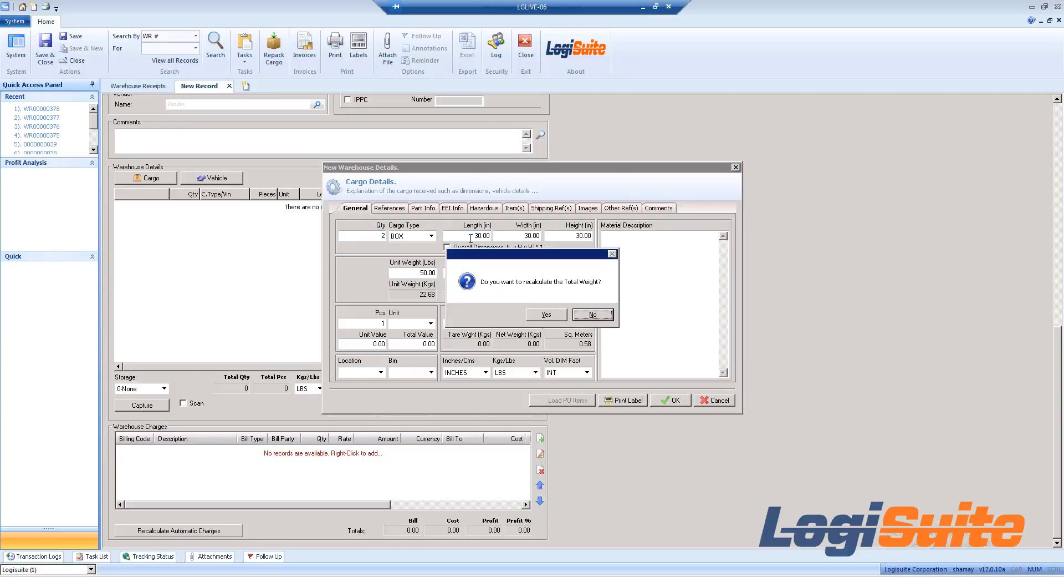
pyautogui.click(547, 315)
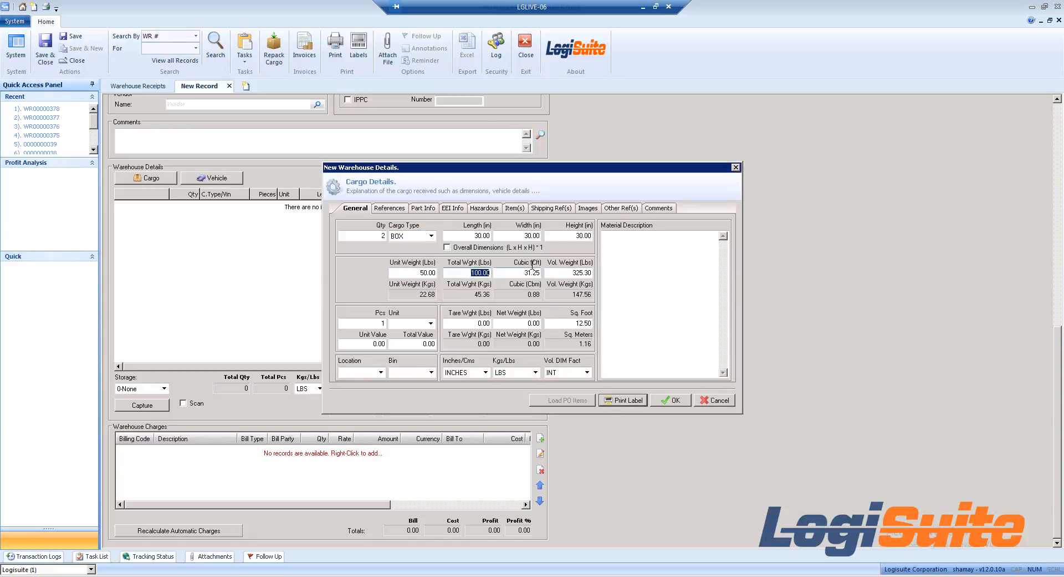
# Step: Check the cargo line's location, bin, References, Part Info, EEI Info and Hazardous fields, and save the line without adding another
pyautogui.click(372, 372)
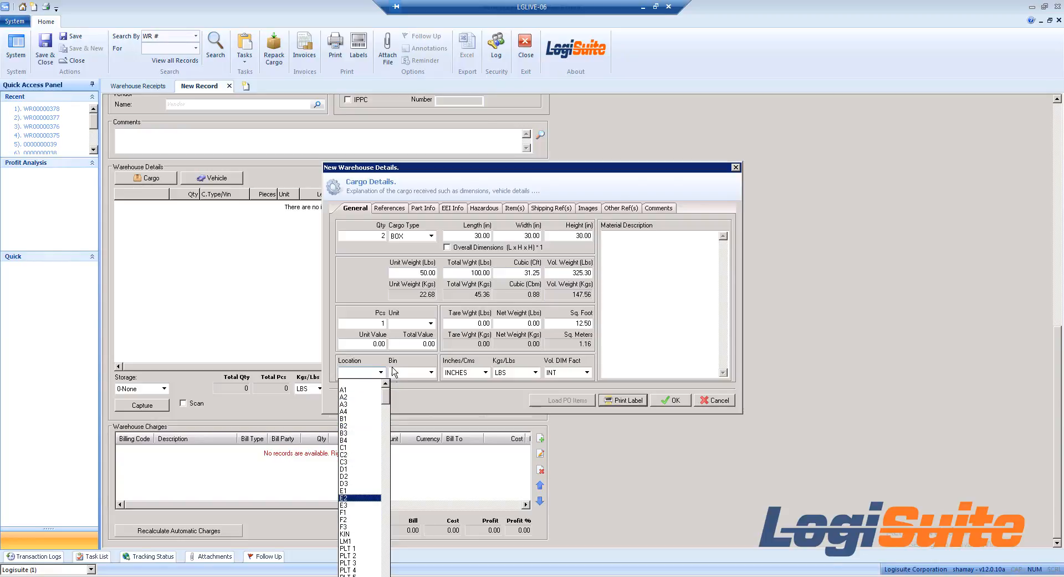
pyautogui.click(408, 377)
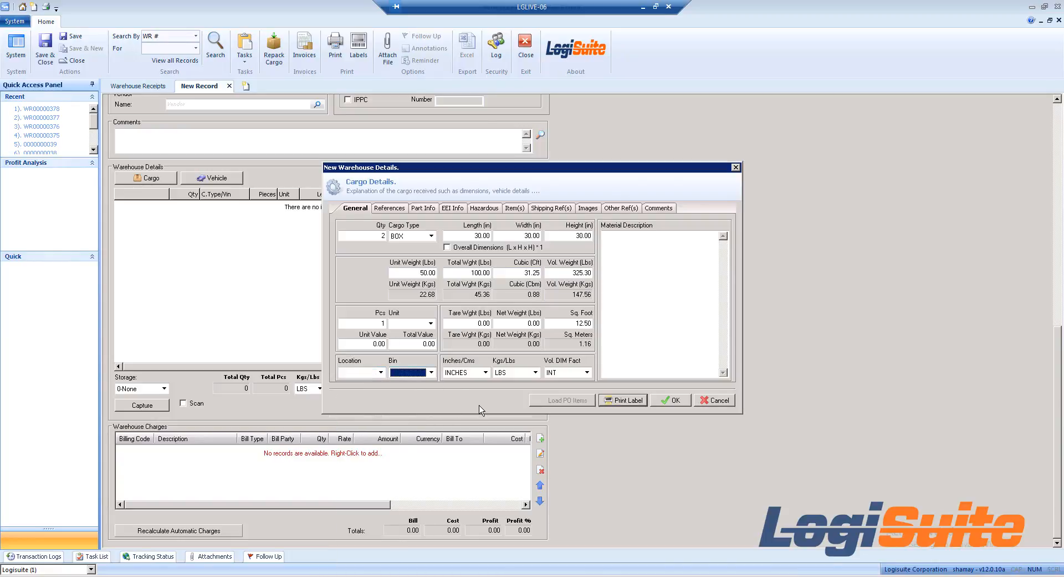
pyautogui.click(400, 209)
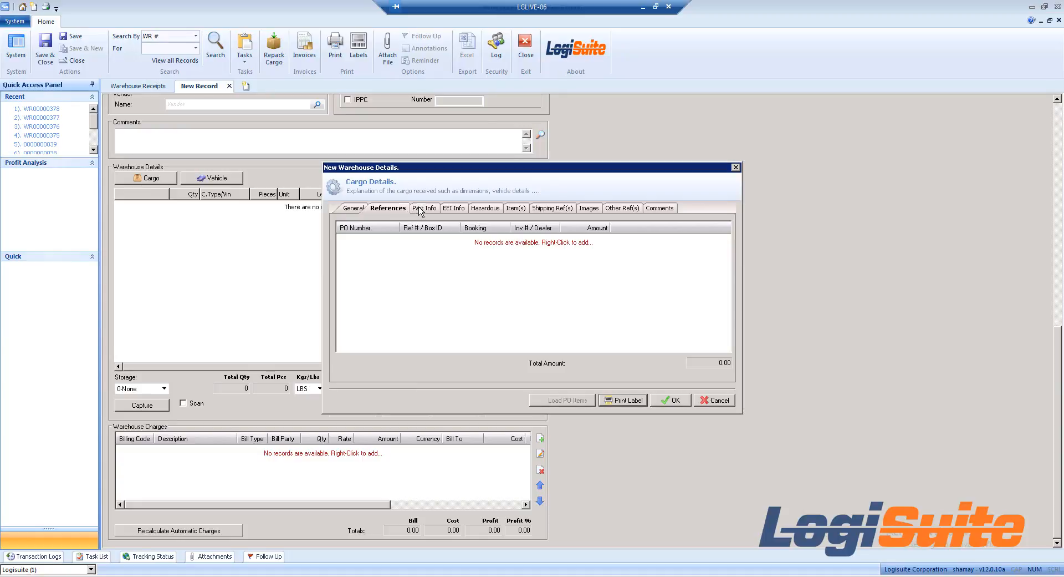
pyautogui.click(419, 209)
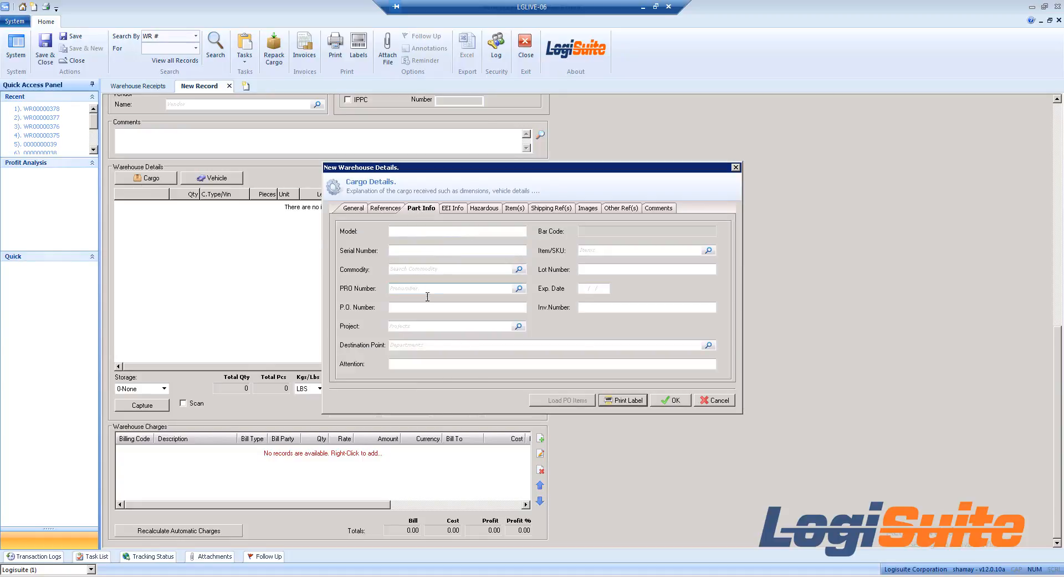
pyautogui.click(451, 209)
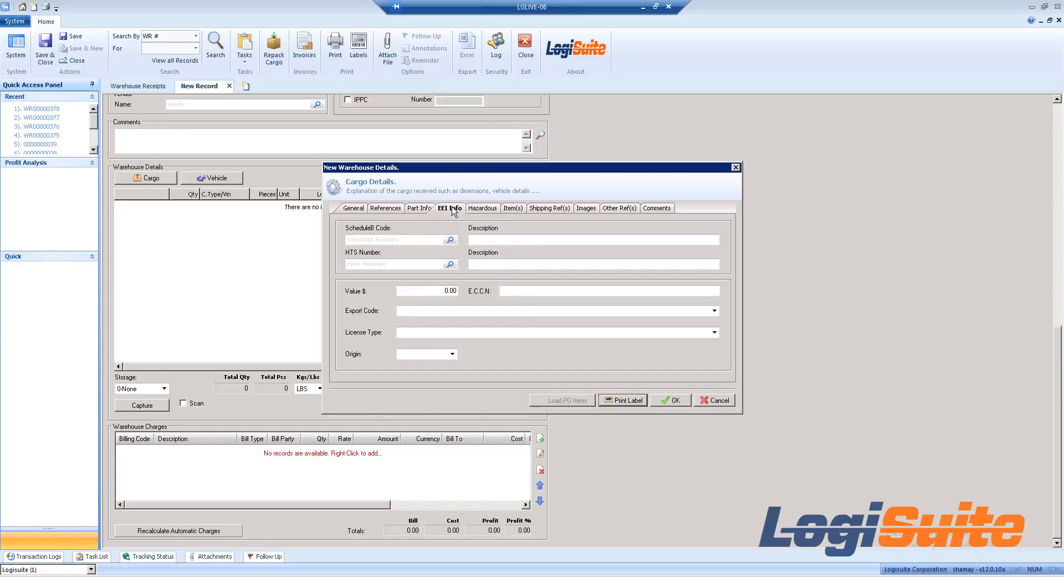
pyautogui.click(490, 211)
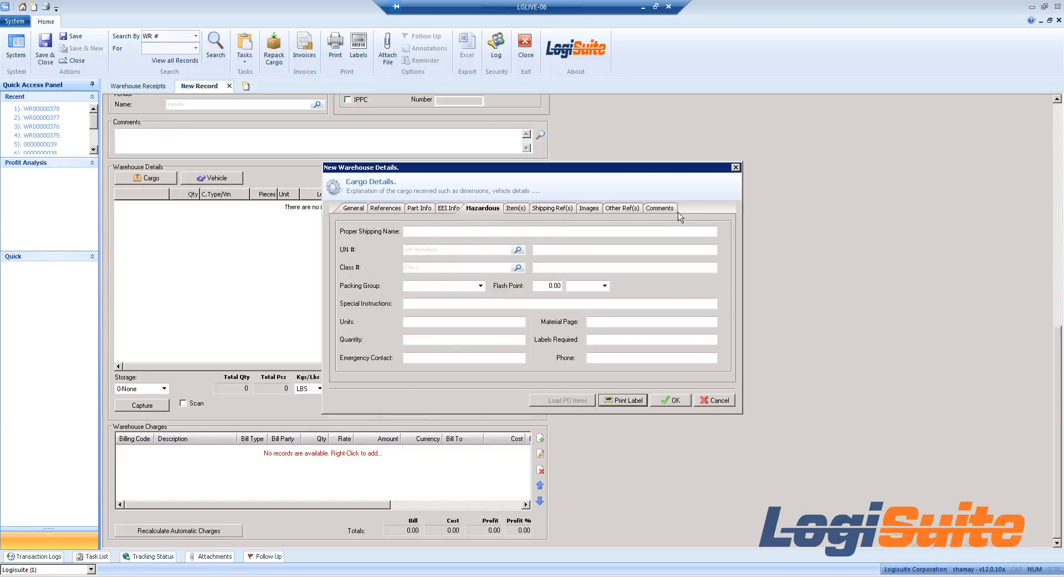
pyautogui.click(674, 404)
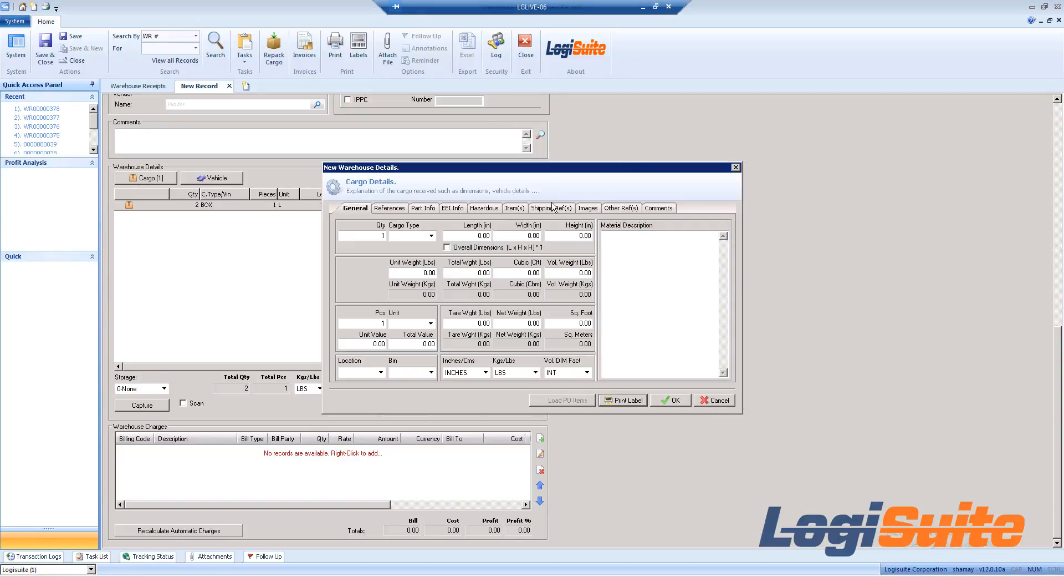
pyautogui.click(718, 400)
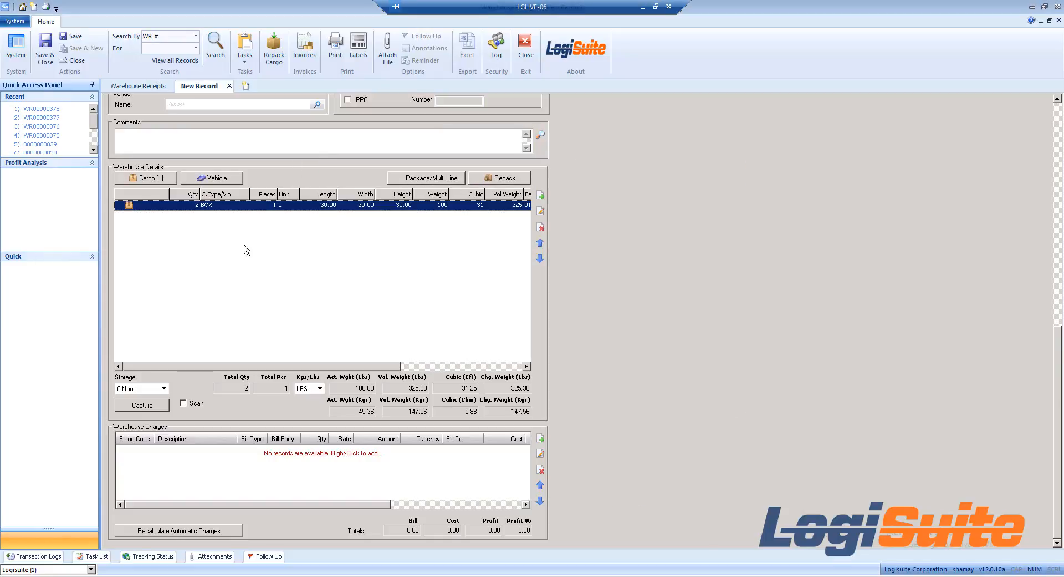
# Step: Duplicate the box line, set the copy's unit weight to 55 lbs with the total weight recalculated, and save it
pyautogui.rightClick(223, 206)
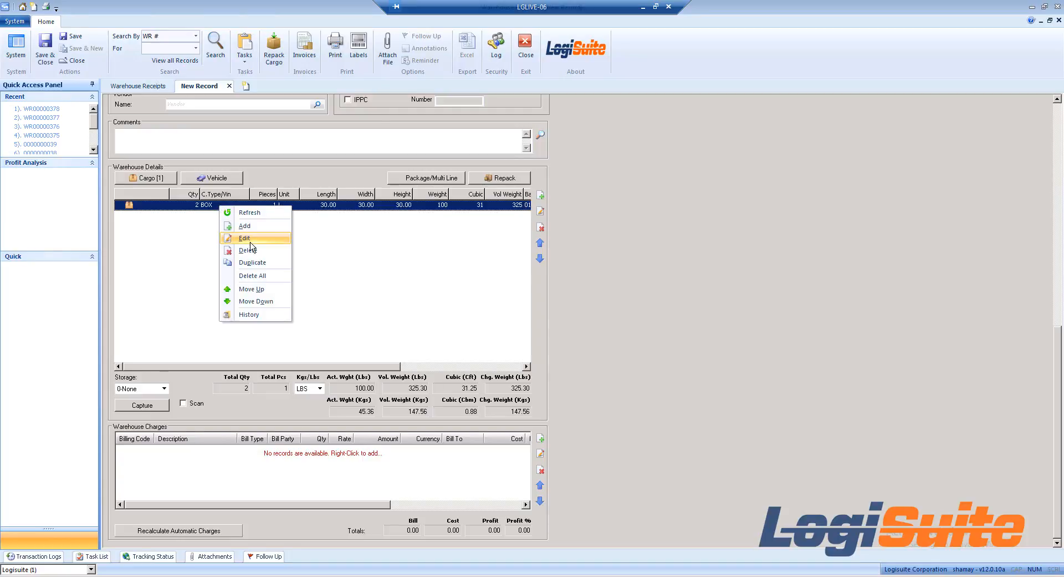
pyautogui.click(273, 268)
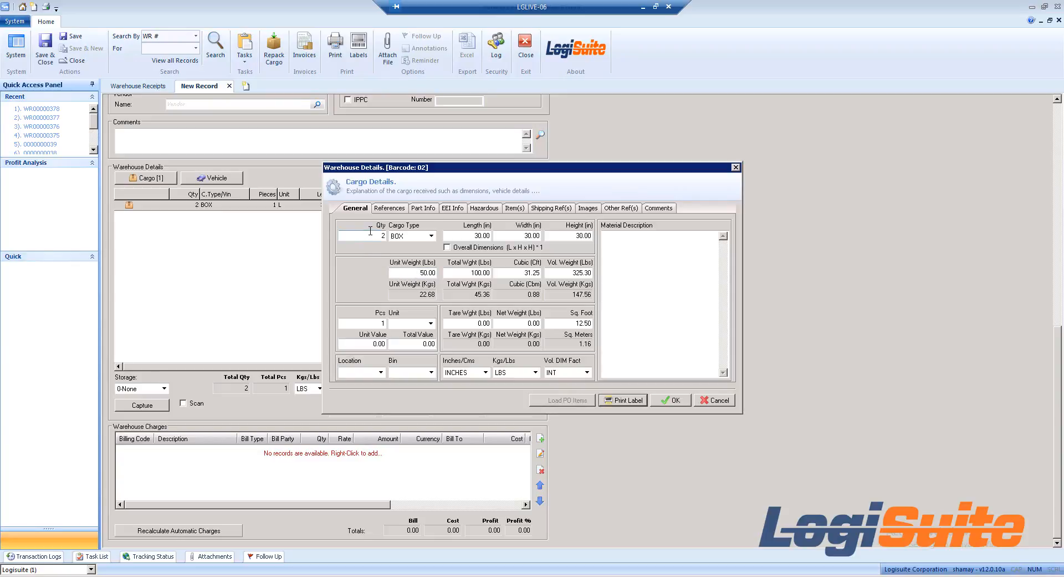
pyautogui.moveTo(407, 273); pyautogui.dragTo(553, 295)
pyautogui.write('55')
pyautogui.press('Tab')
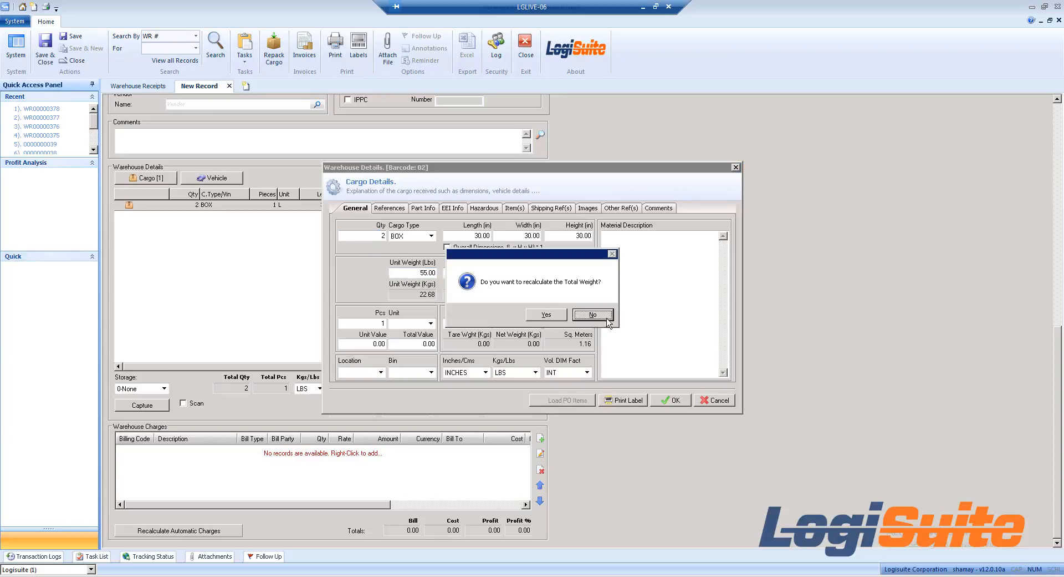
pyautogui.click(546, 315)
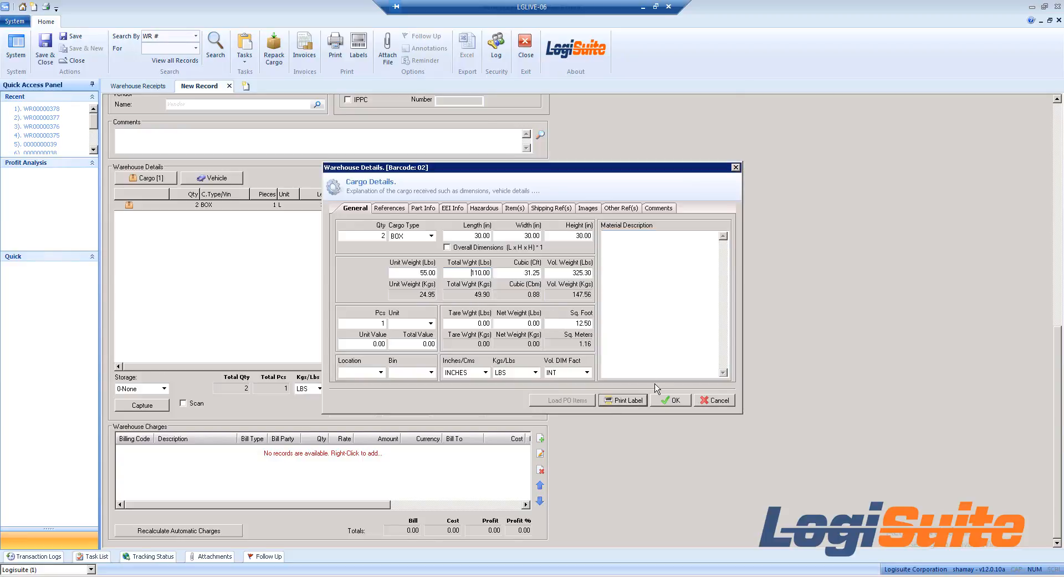
pyautogui.click(669, 399)
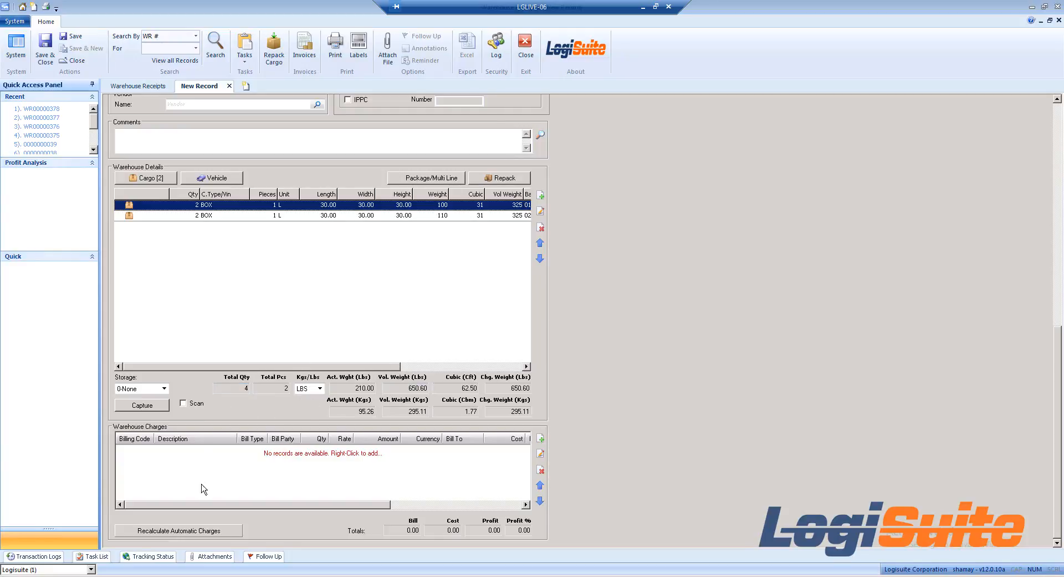
# Step: Enter a new warehouse charge with billing code HAND, bill type COLLECT, bill party CONSIGNEE and an amount of 25.00 USD
pyautogui.rightClick(216, 464)
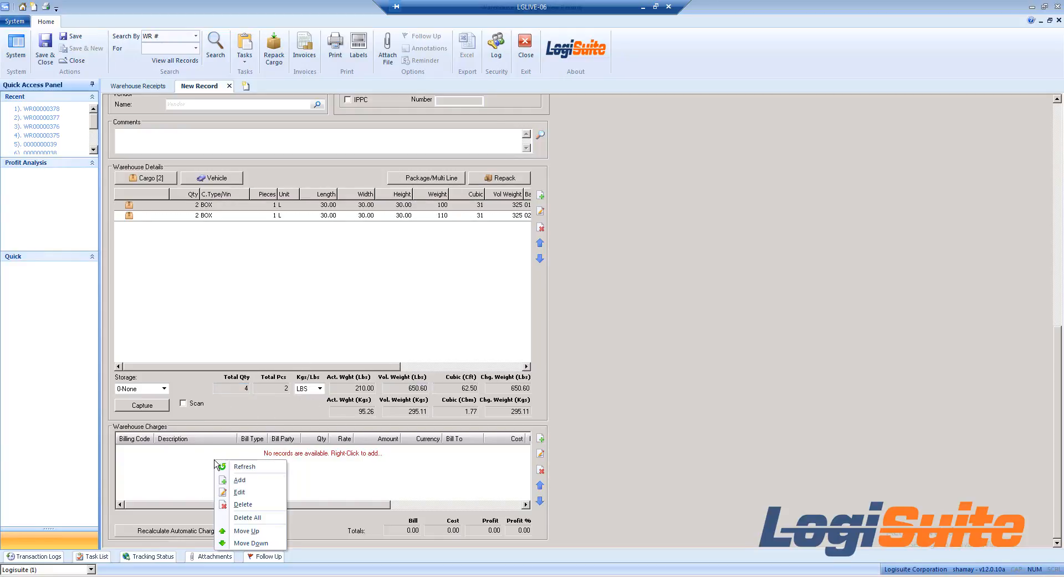
pyautogui.click(250, 483)
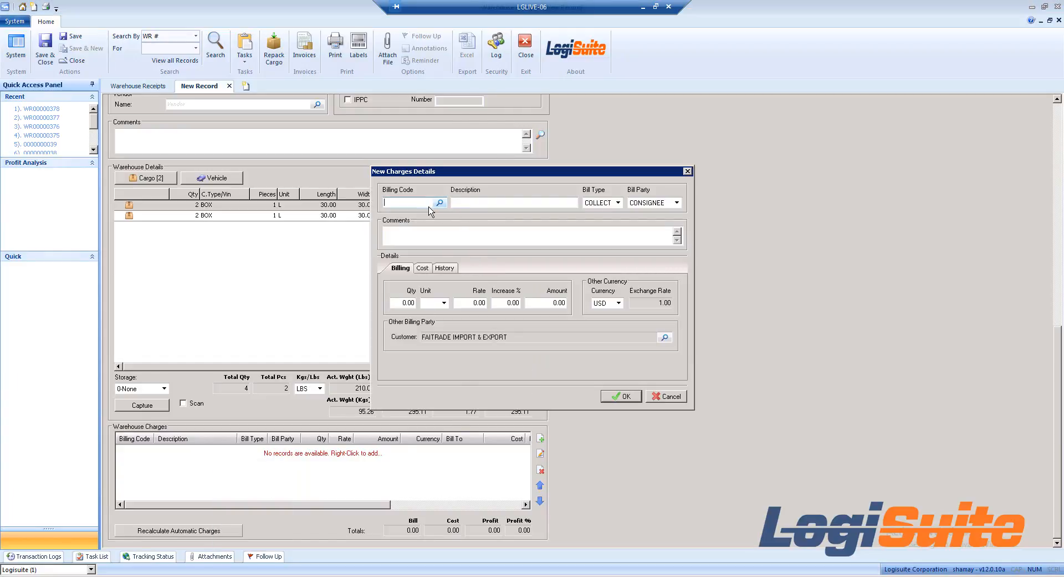
pyautogui.write('HAND')
pyautogui.press('Tab')
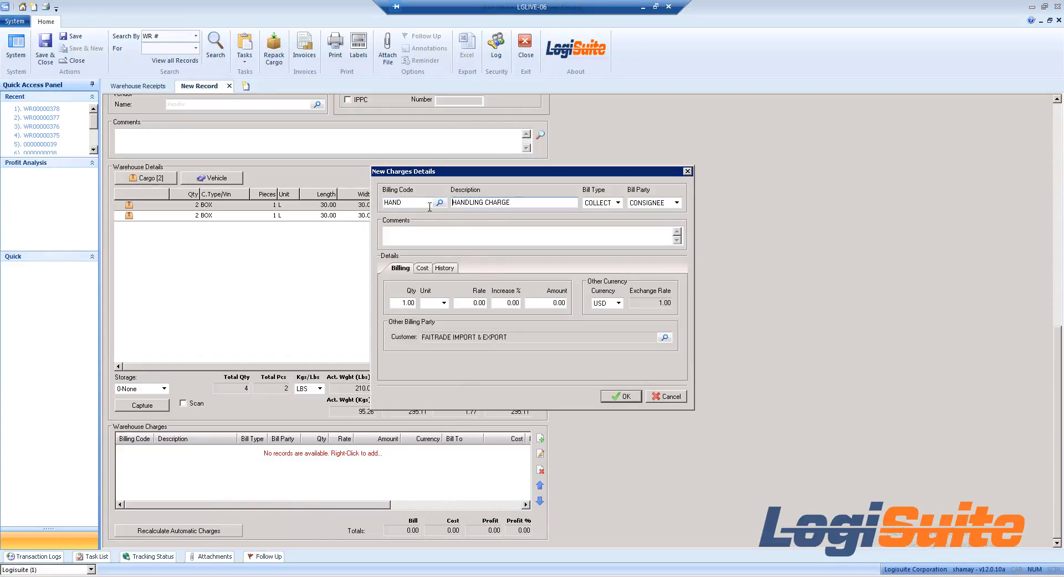
pyautogui.click(618, 202)
pyautogui.click(673, 205)
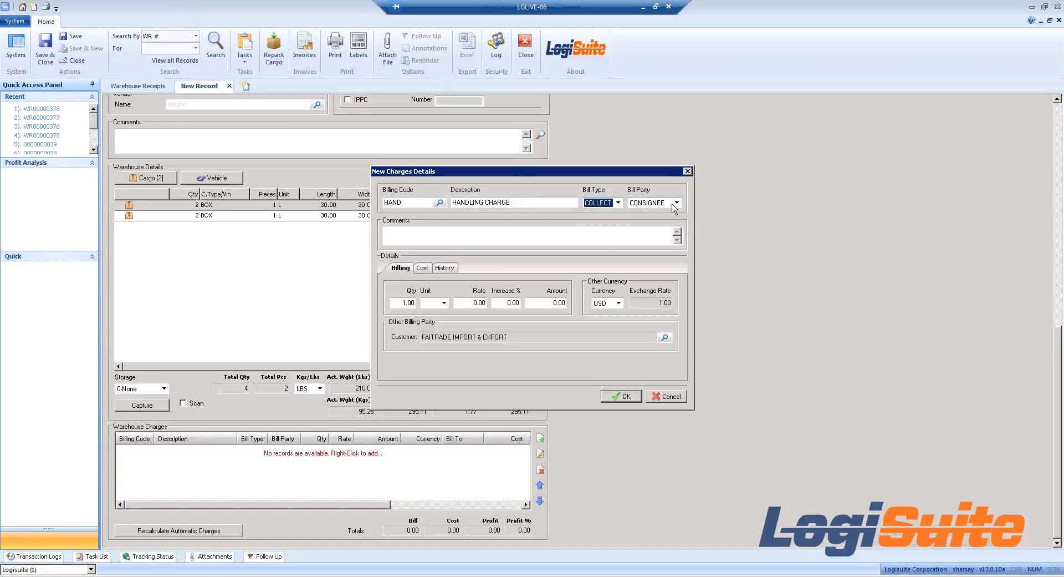
pyautogui.click(673, 205)
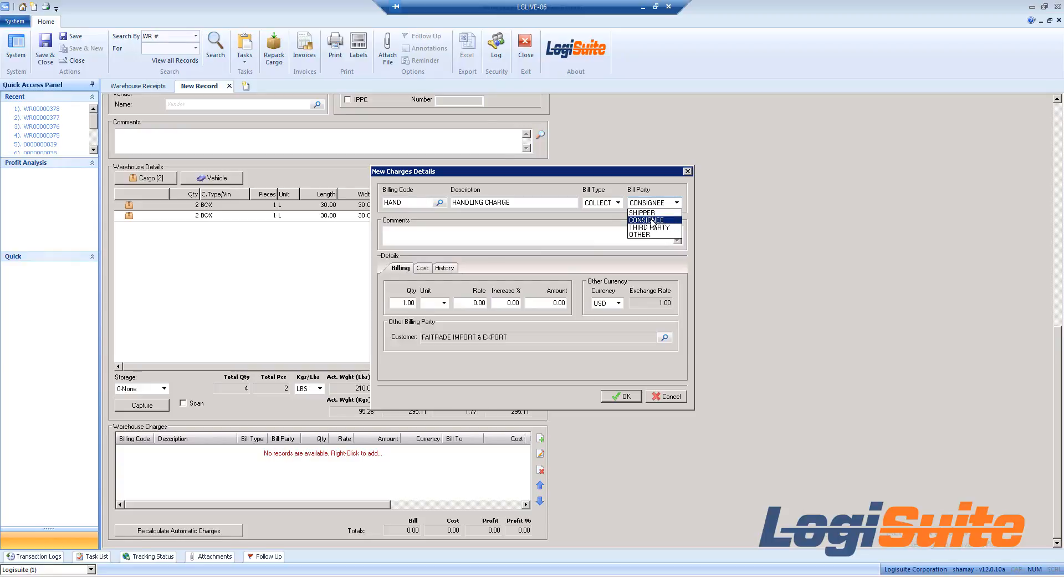
pyautogui.click(549, 289)
pyautogui.click(554, 306)
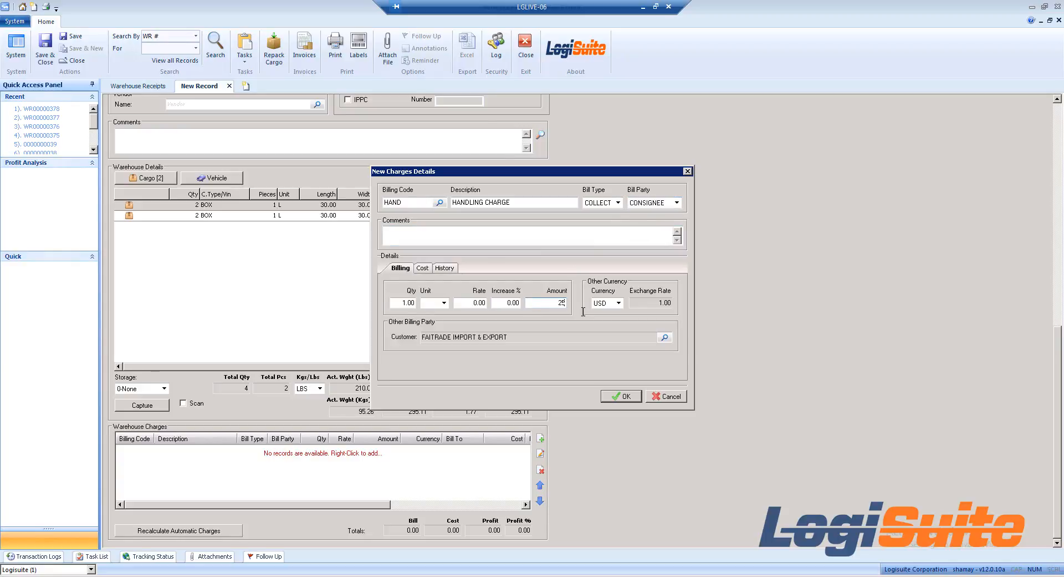
pyautogui.press('Tab')
# Step: Review the handling charge's cost details and save the charge without adding another
pyautogui.click(424, 268)
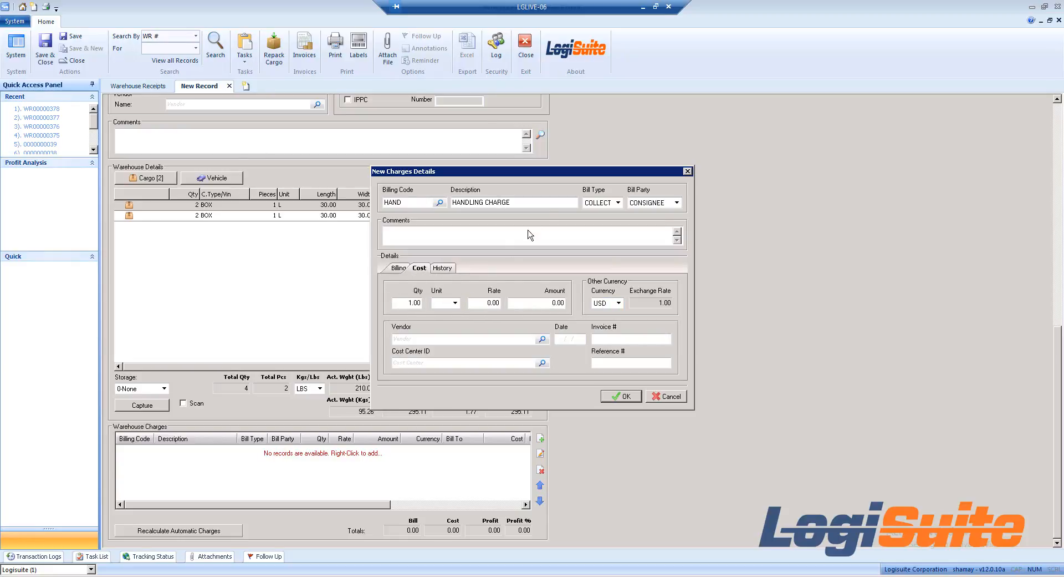
pyautogui.moveTo(549, 203); pyautogui.dragTo(417, 202)
pyautogui.click(437, 339)
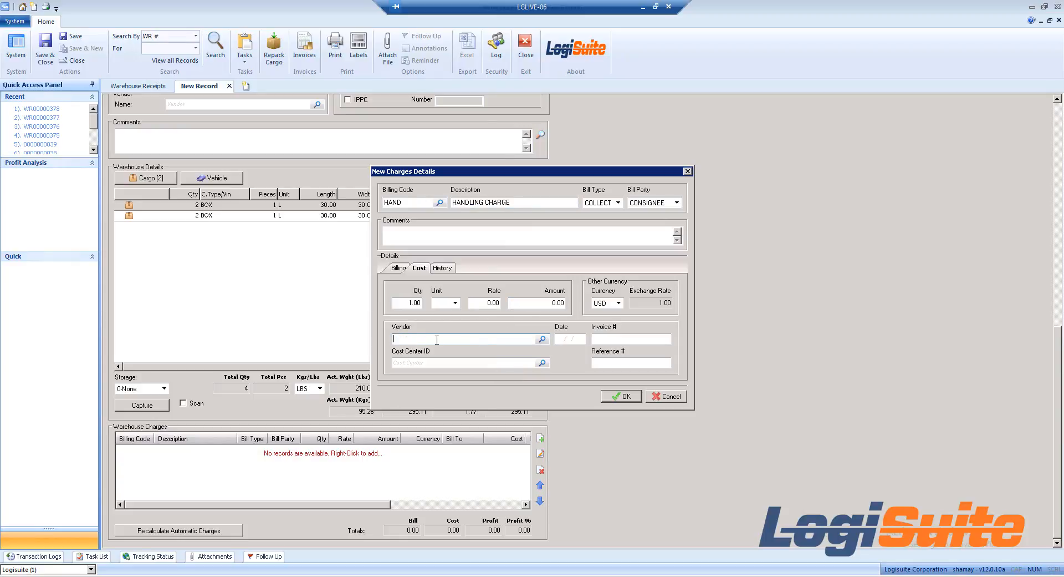
pyautogui.click(399, 269)
pyautogui.click(620, 397)
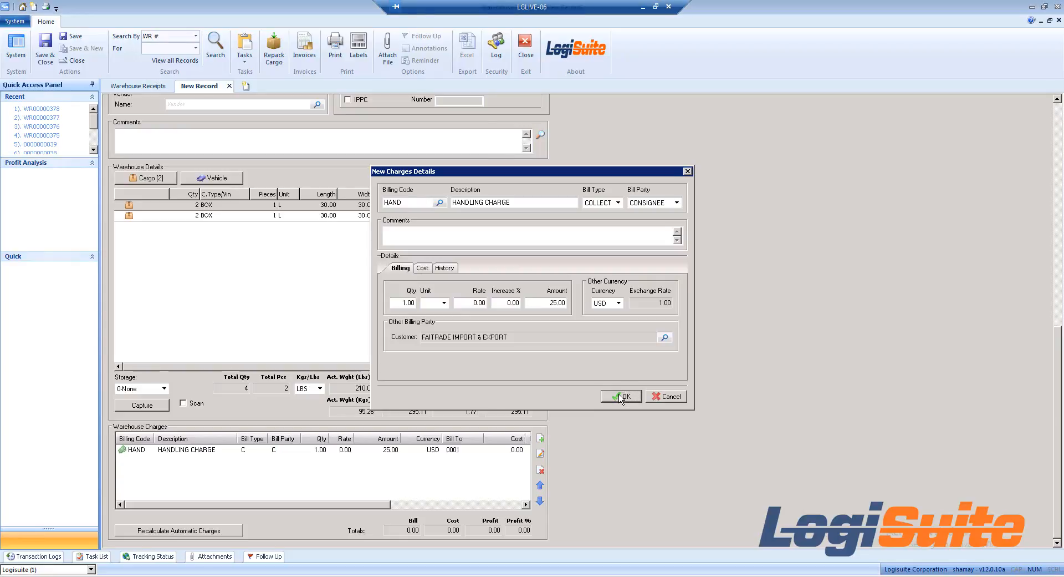
pyautogui.click(668, 396)
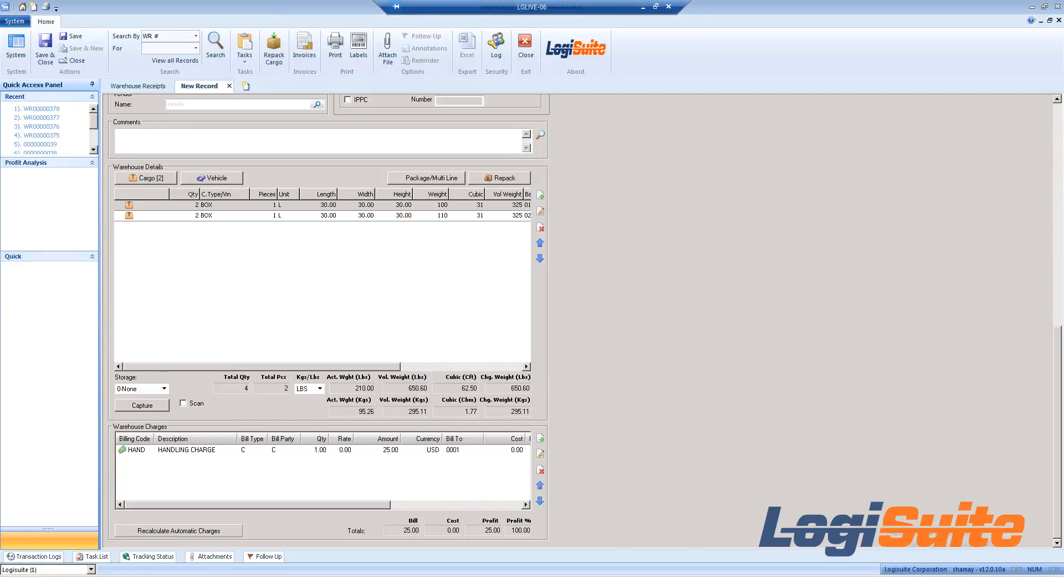
# Step: Save the warehouse receipt and check its warehouse number
pyautogui.moveTo(1060, 423); pyautogui.dragTo(1060, 198)
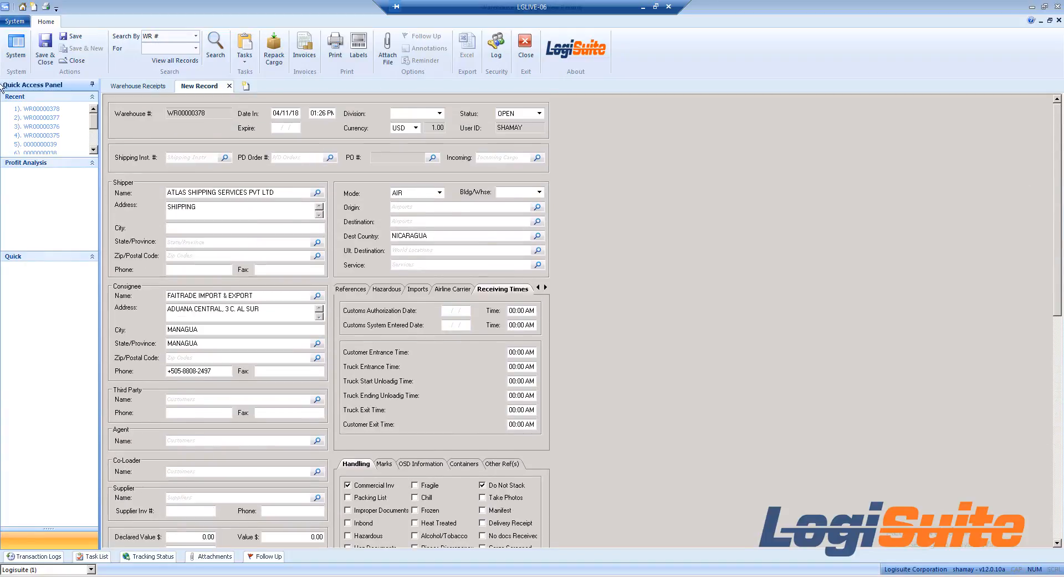
pyautogui.click(72, 36)
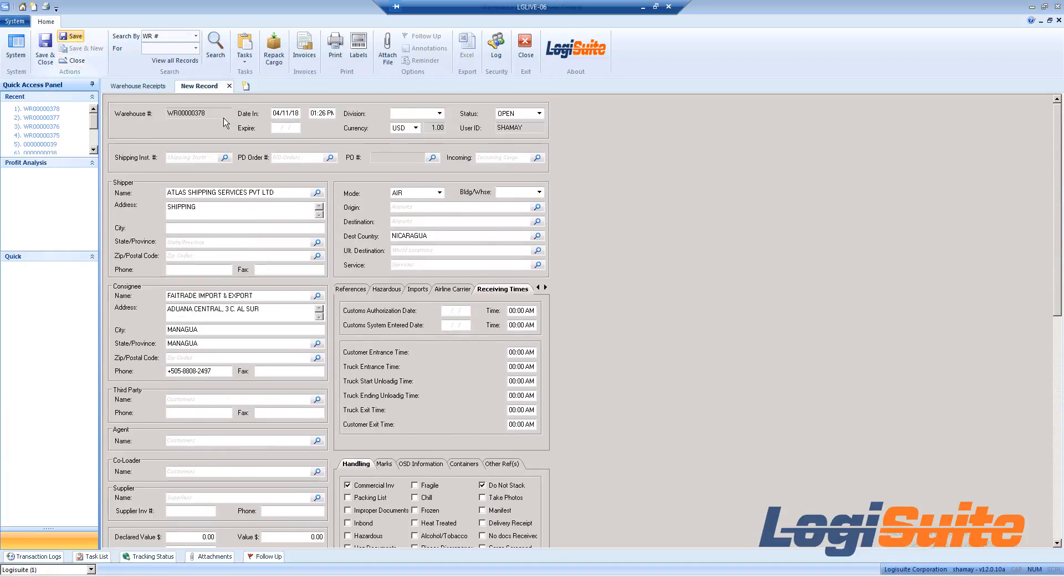
pyautogui.moveTo(222, 113); pyautogui.dragTo(119, 114)
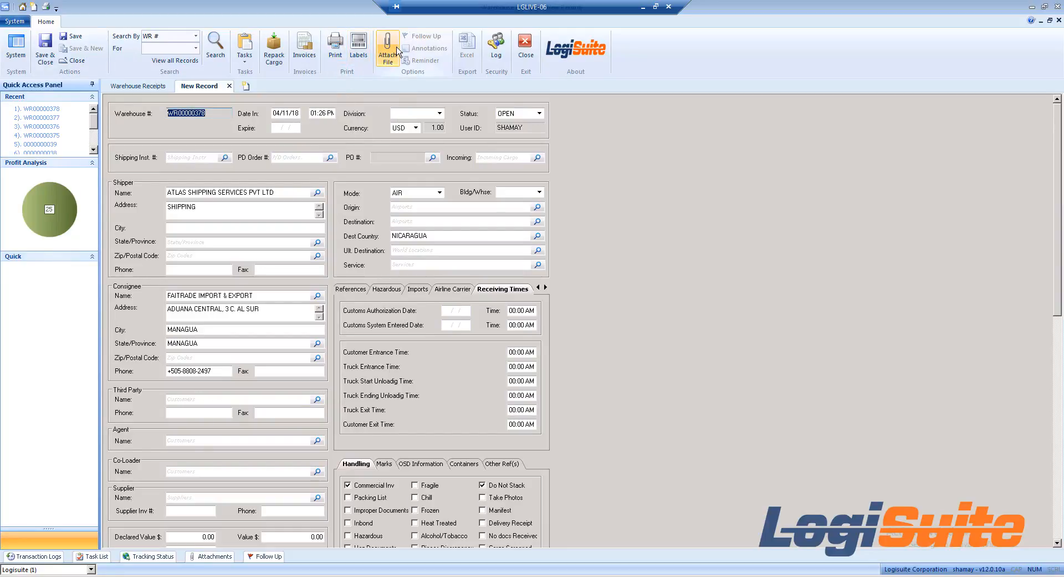
# Step: Preview the Warehouse Receipt form using form ID Laser, allowing the preview application to run
pyautogui.click(336, 49)
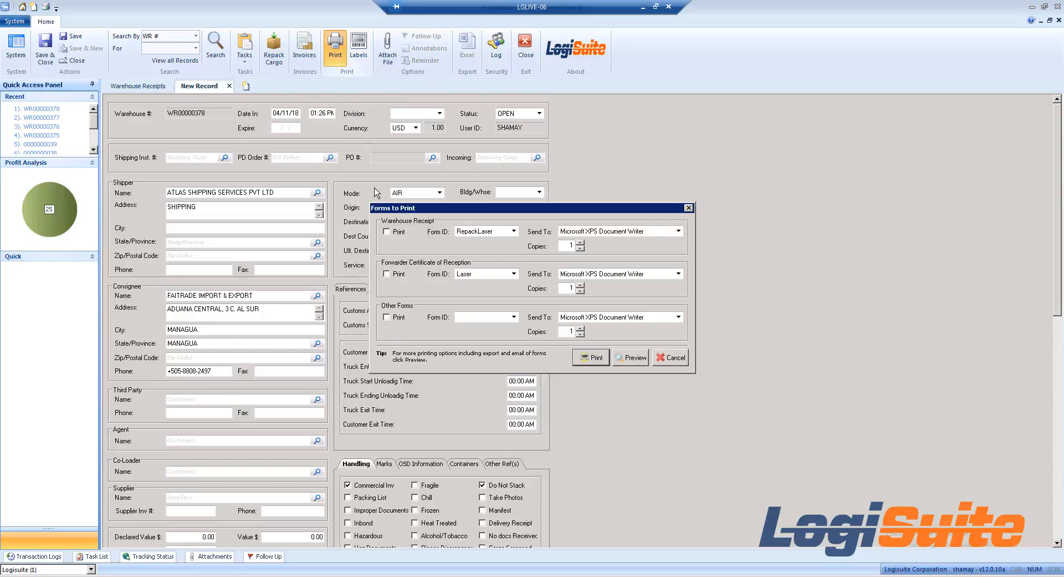
pyautogui.click(387, 232)
pyautogui.click(488, 232)
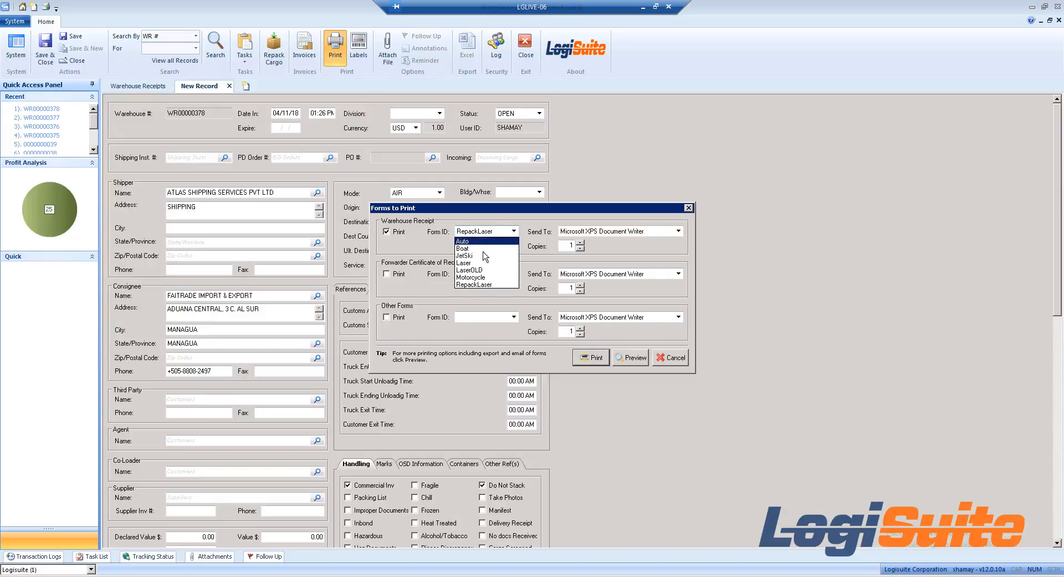
pyautogui.click(477, 263)
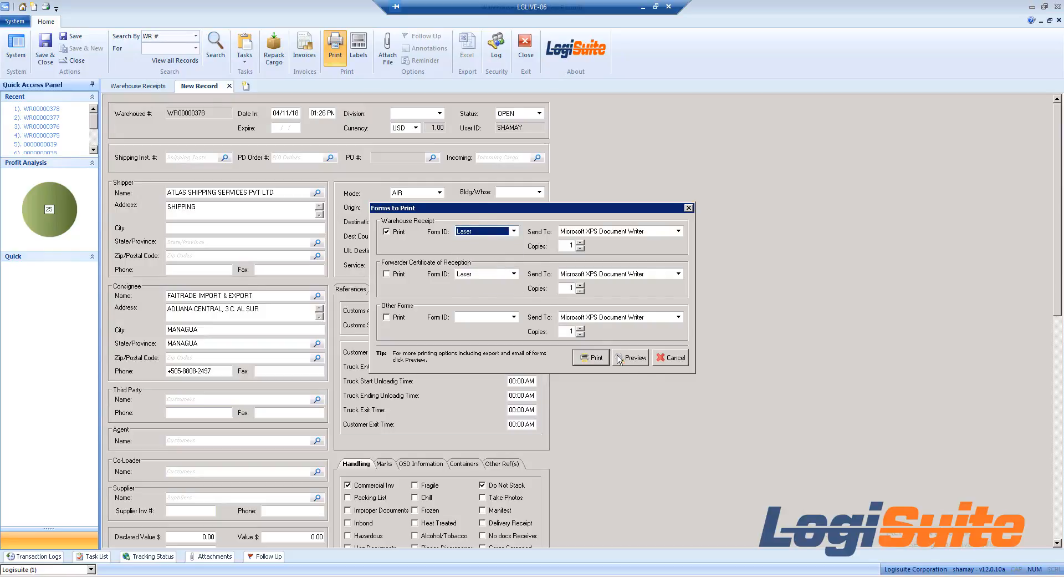
pyautogui.click(635, 358)
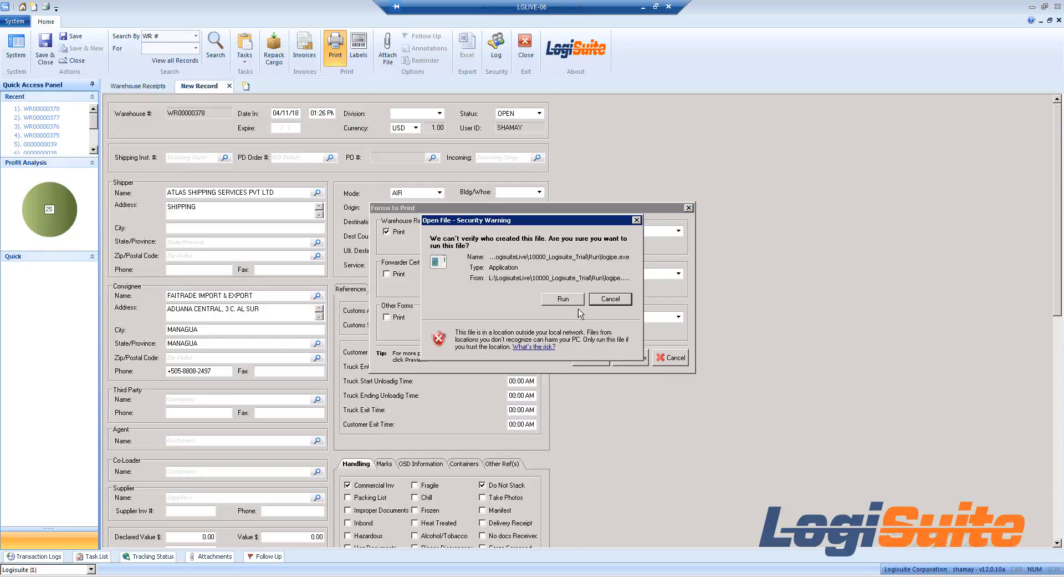
pyautogui.click(573, 300)
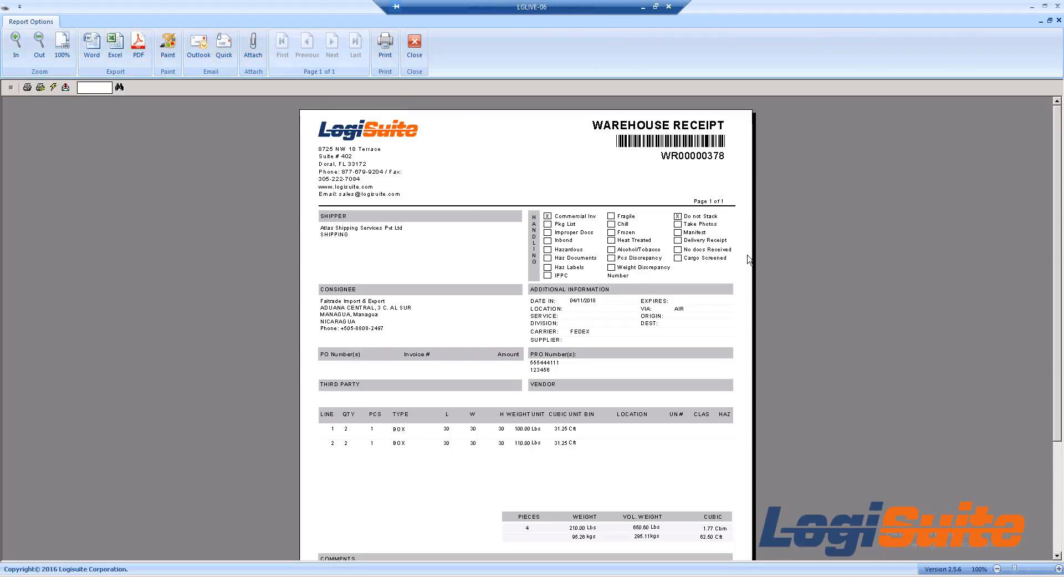
# Step: Review the previewed warehouse receipt from its header down to the cargo totals, comments and received-by section
pyautogui.scroll(-3, 1061, 231)
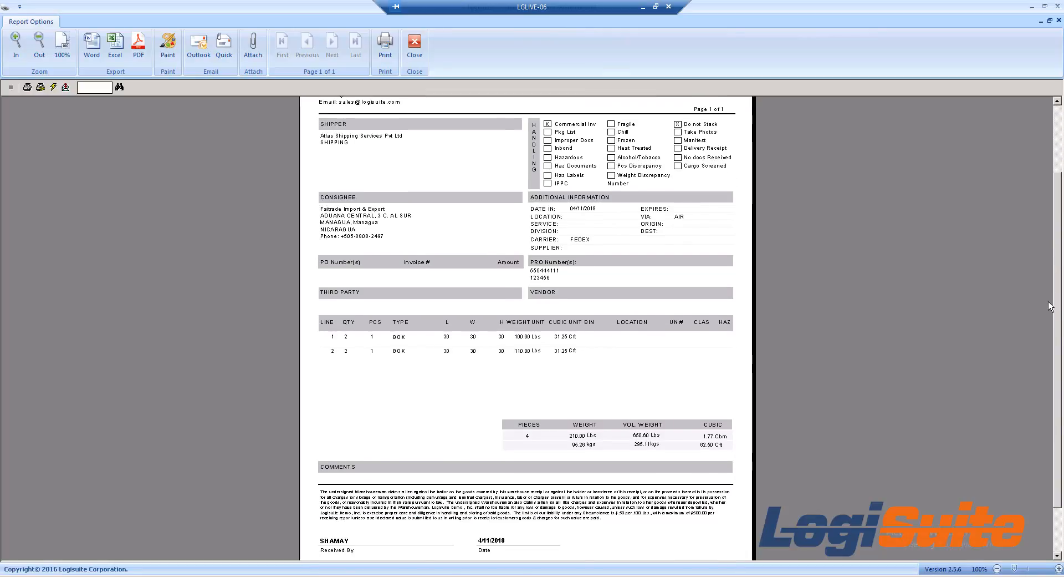
pyautogui.scroll(1, 1050, 276)
pyautogui.scroll(1, 1050, 276)
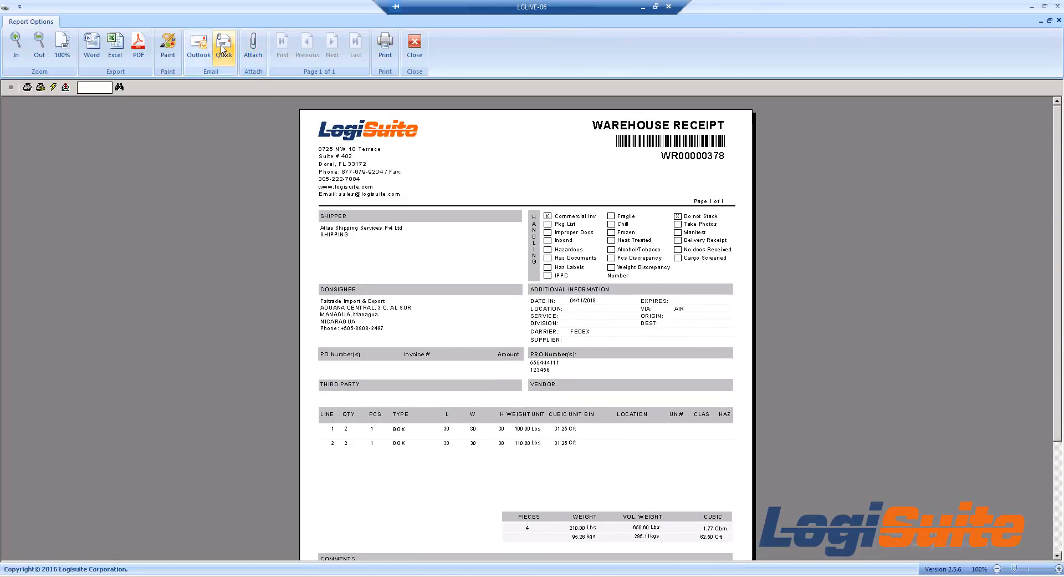
# Step: Close the receipt preview, dismiss the form selection without printing, and save and close the warehouse receipt record
pyautogui.click(415, 48)
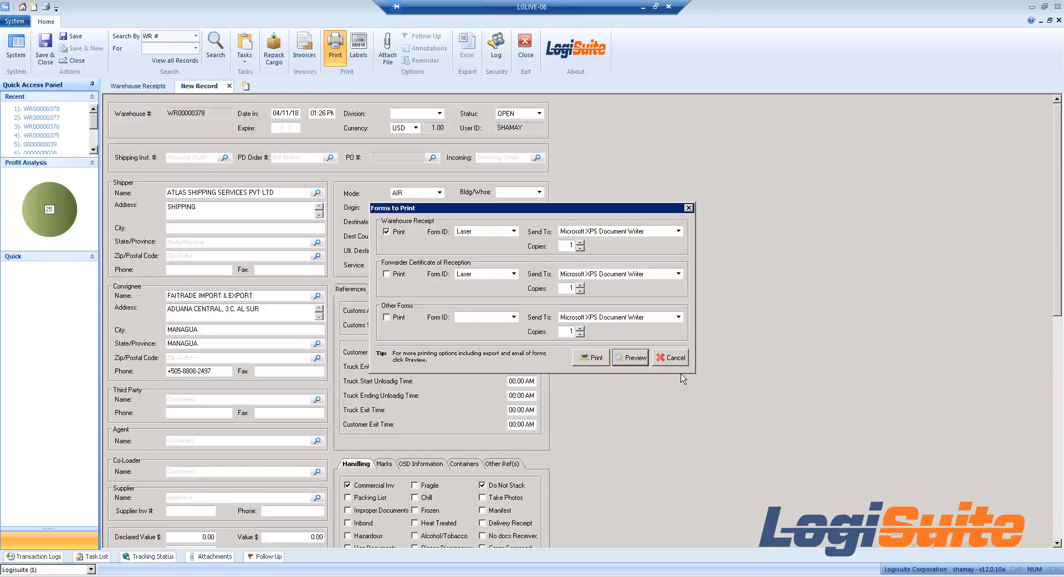
pyautogui.click(672, 358)
pyautogui.click(45, 47)
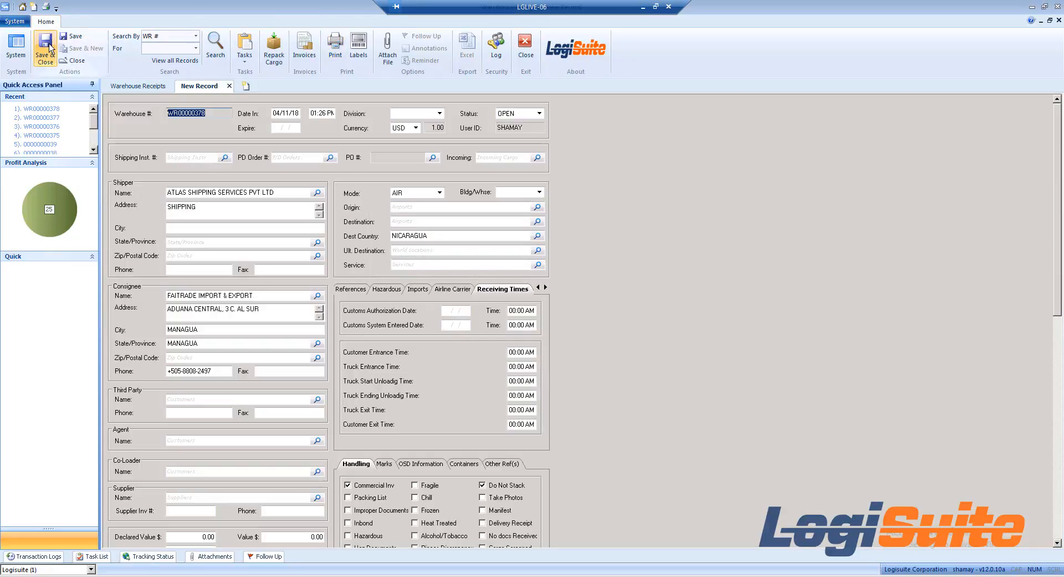